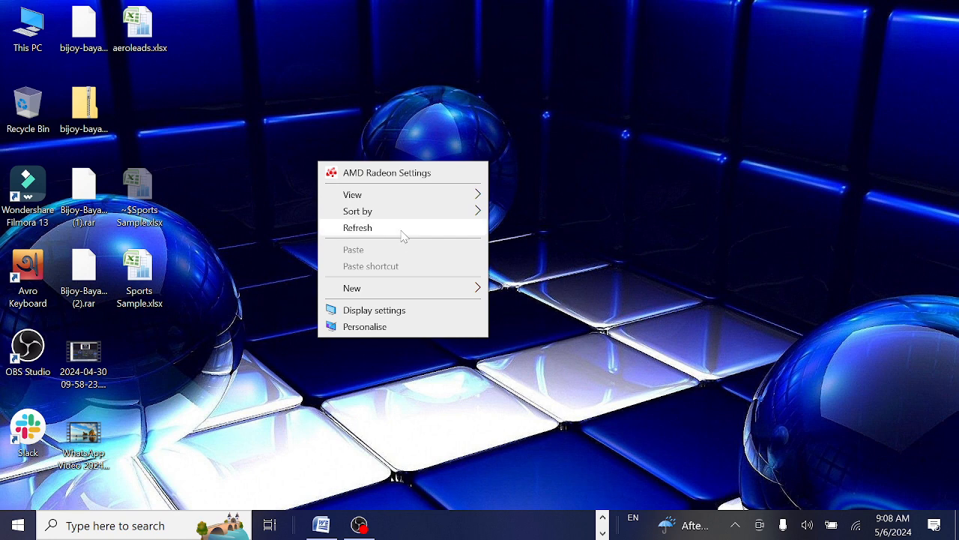
Search the Start menu for 'word' and launch Microsoft Office Word 2007.
left_click(398, 229)
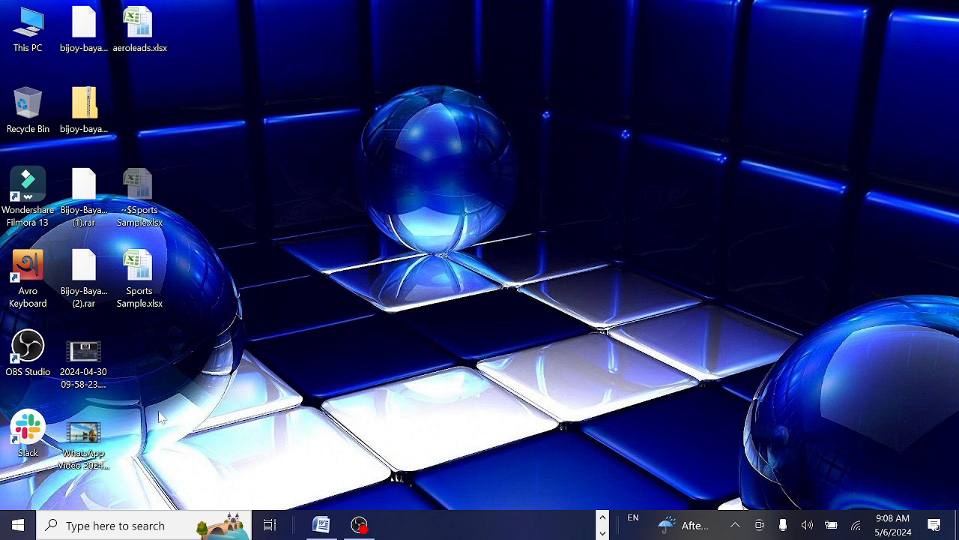
left_click(65, 525)
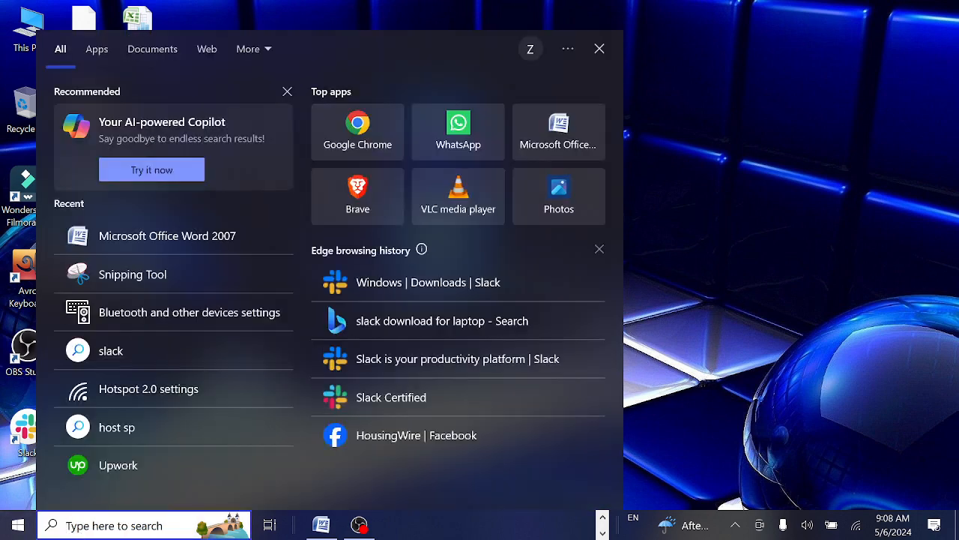
type("word")
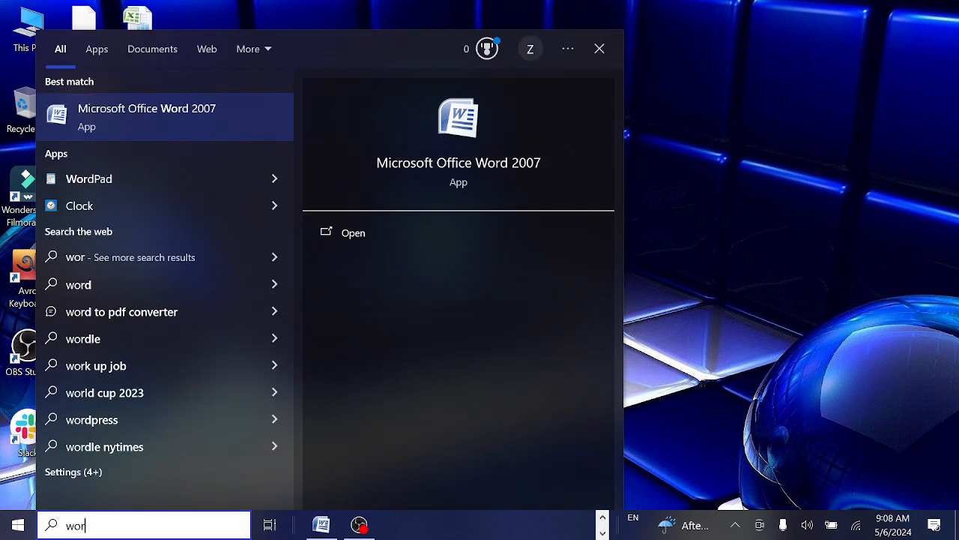
left_click(153, 122)
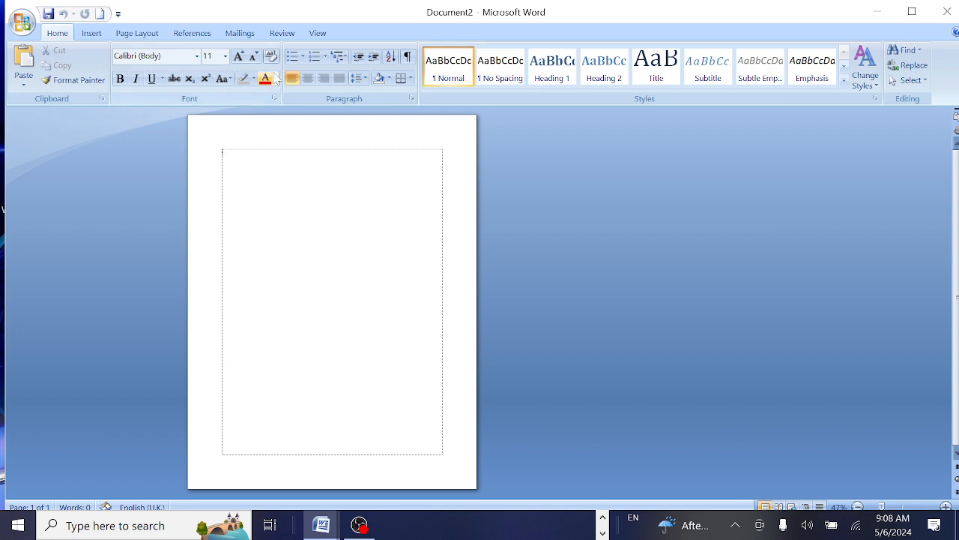
Zoom the blank page from 47% to 100% using the View tab's Zoom group.
left_click(322, 33)
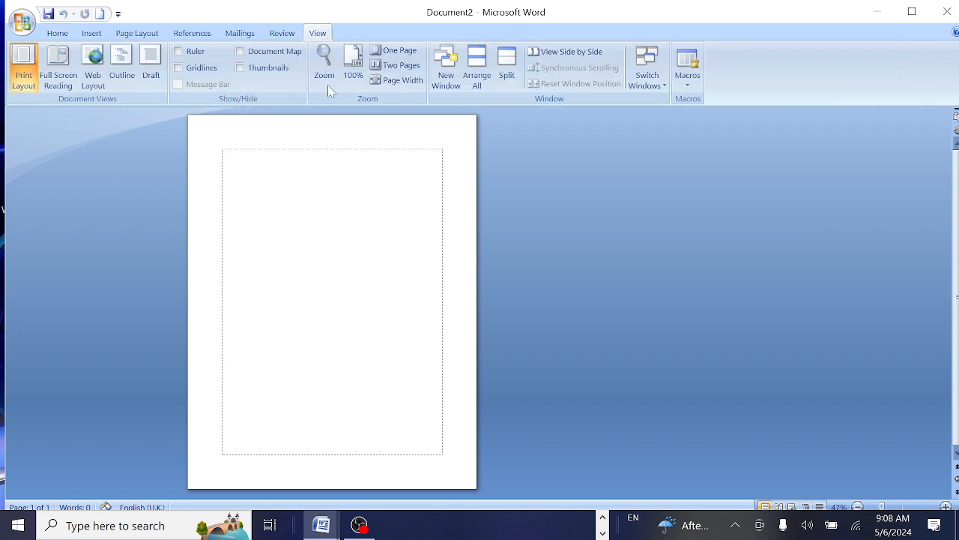
left_click(353, 66)
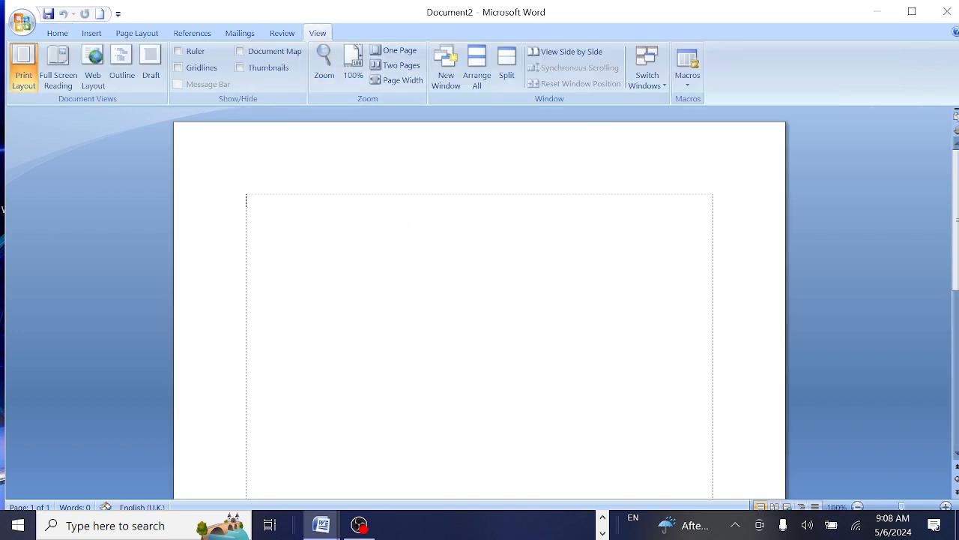
left_click(57, 33)
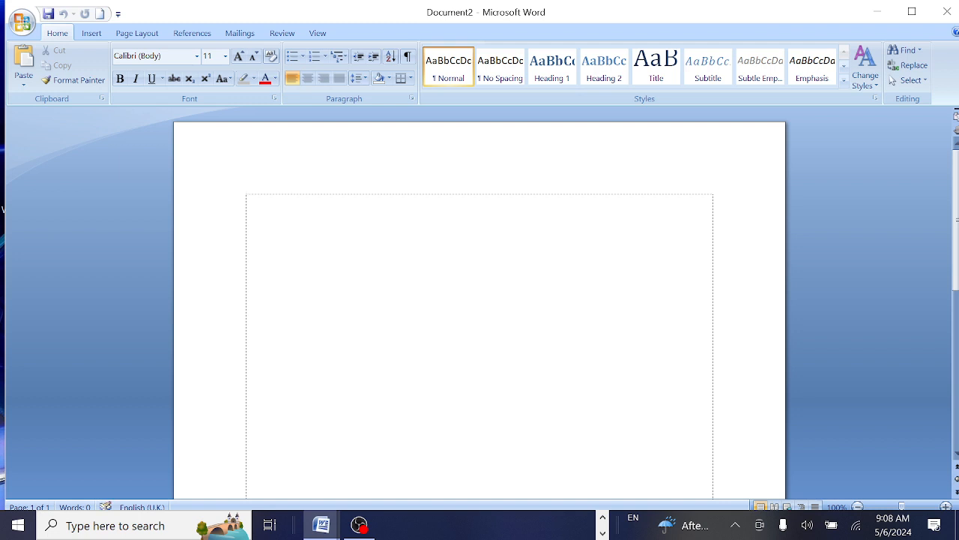
type("asddkjkkjASDFF")
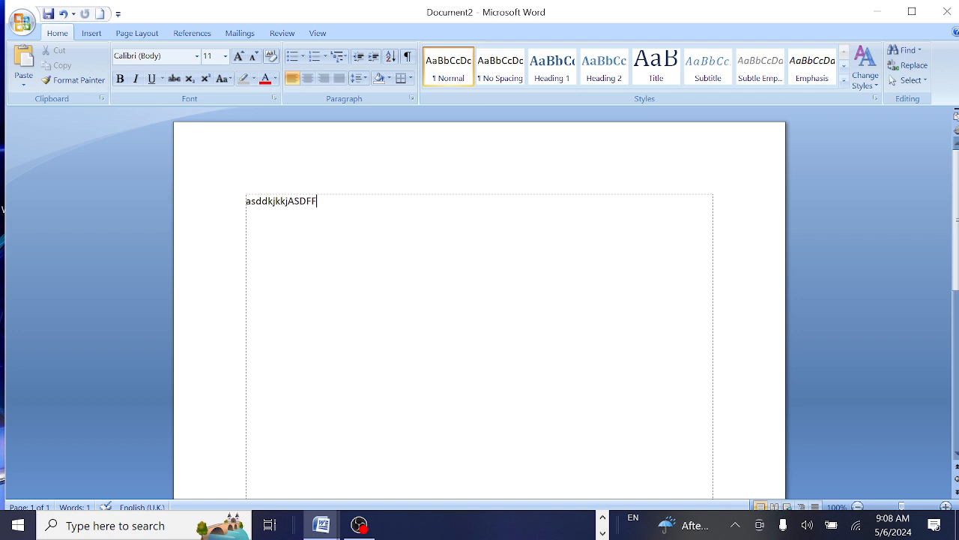
type("asdfghjkASDFFGG")
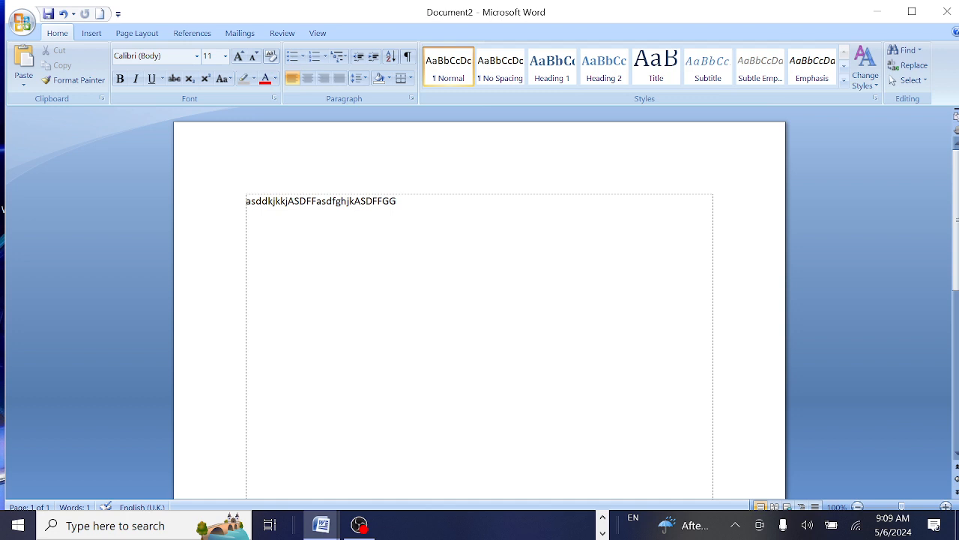
key("BackSpace")
key("BackSpace")
key("BackSpace")
key("BackSpace")
key("BackSpace")
key("BackSpace")
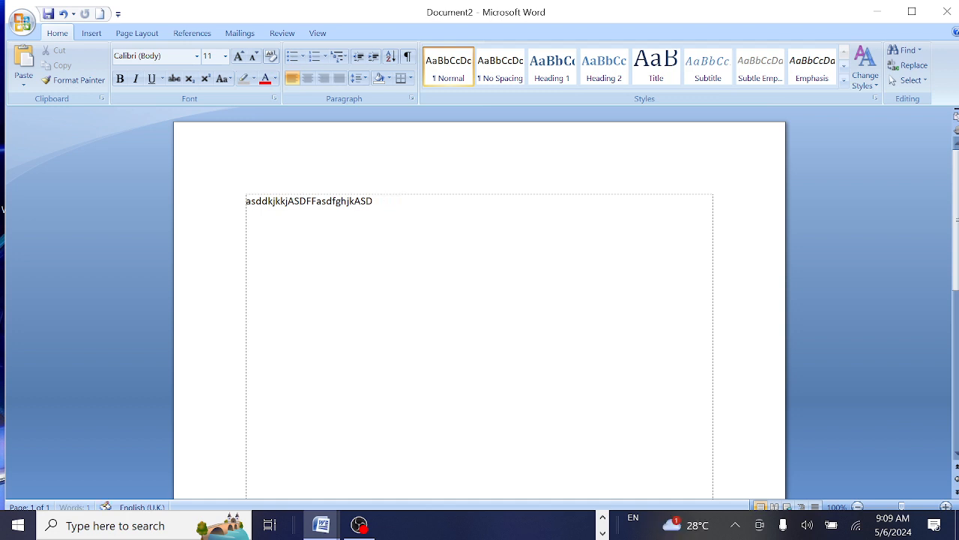
key("BackSpace")
key("BackSpace")
key("BackSpace")
key("BackSpace")
key("BackSpace")
key("BackSpace")
key("BackSpace")
key("BackSpace")
key("BackSpace")
key("BackSpace")
key("BackSpace")
key("BackSpace")
key("BackSpace")
key("BackSpace")
key("BackSpace")
key("BackSpace")
key("ctrl+z")
key("ctrl+z")
key("ctrl+z")
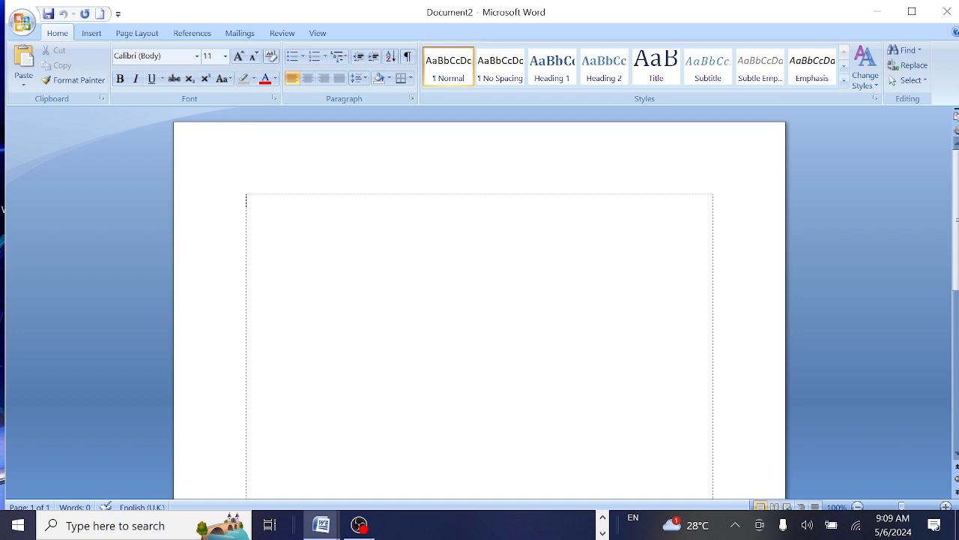
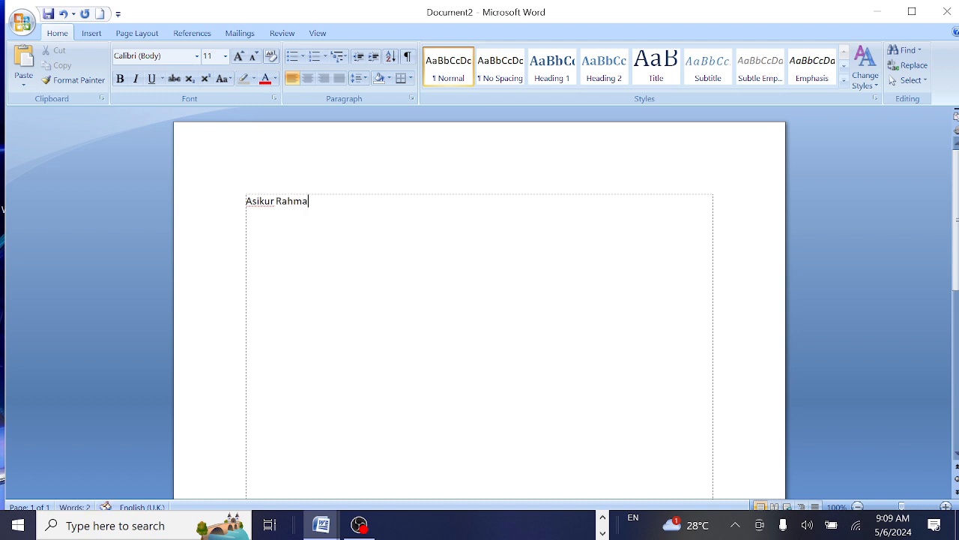
Type the person's full name on the first line, then practise selecting and deselecting it with Shift+arrows.
key("shift+Left")
key("shift+Left")
key("shift+Left")
key("shift+Left")
key("shift+Left")
key("shift+Left")
key("shift+Left")
key("shift+Left")
key("shift+Left")
key("shift+Left")
key("shift+Left")
key("shift+Left")
key("shift+Left")
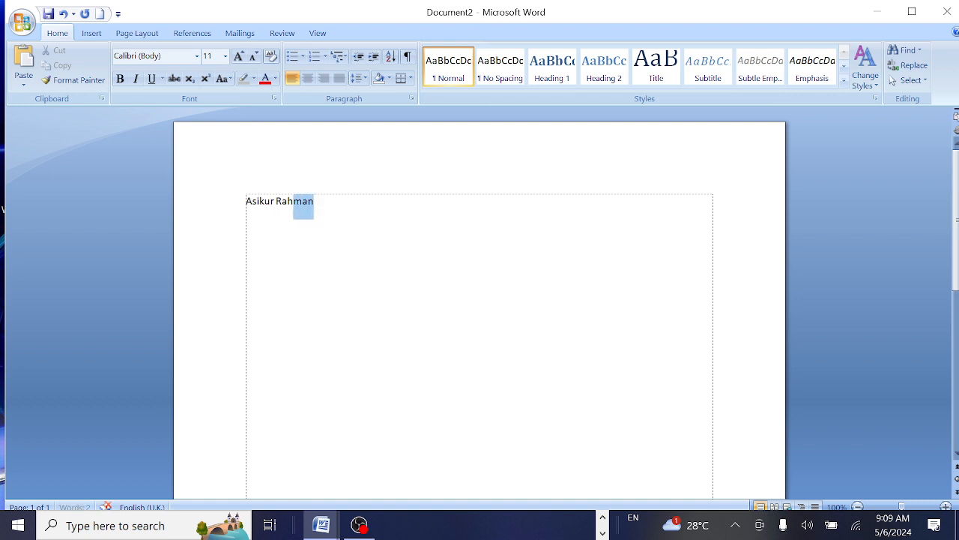
left_click(278, 274)
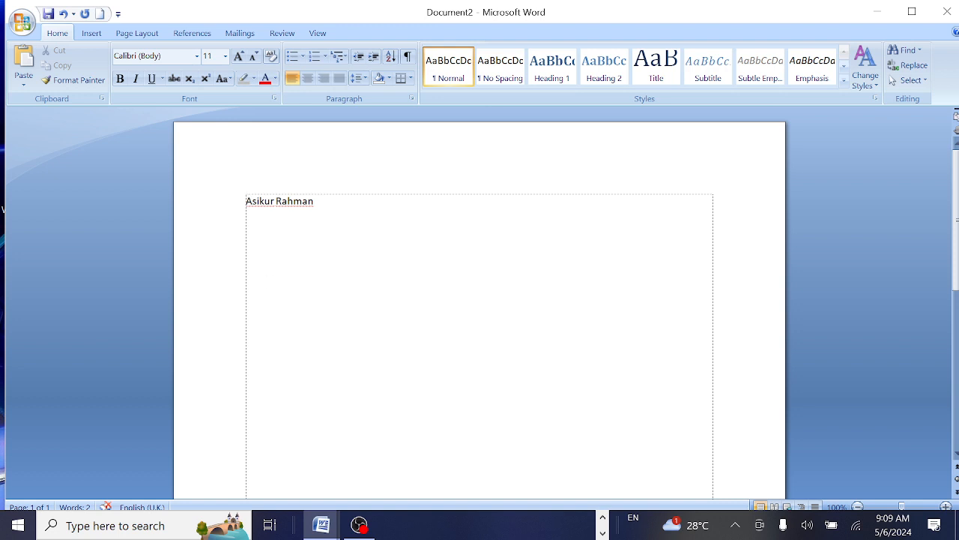
key("shift+Right")
key("shift+Right")
key("shift+Right")
key("shift+Right")
key("shift+Right")
key("shift+Right")
key("shift+Right")
key("shift+Right")
key("shift+Right")
key("shift+Right")
key("shift+Right")
key("shift+Right")
key("shift+Right")
key("shift+Right")
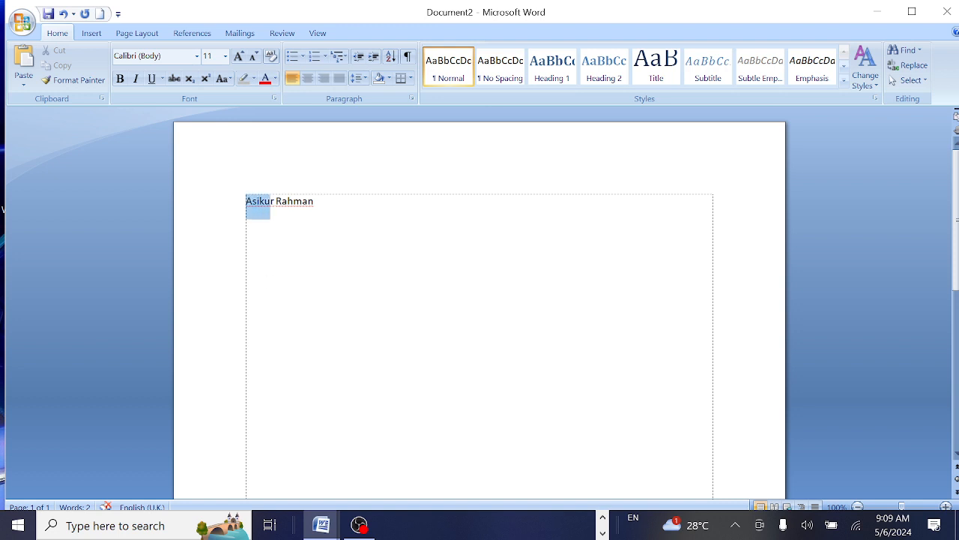
left_click(374, 236)
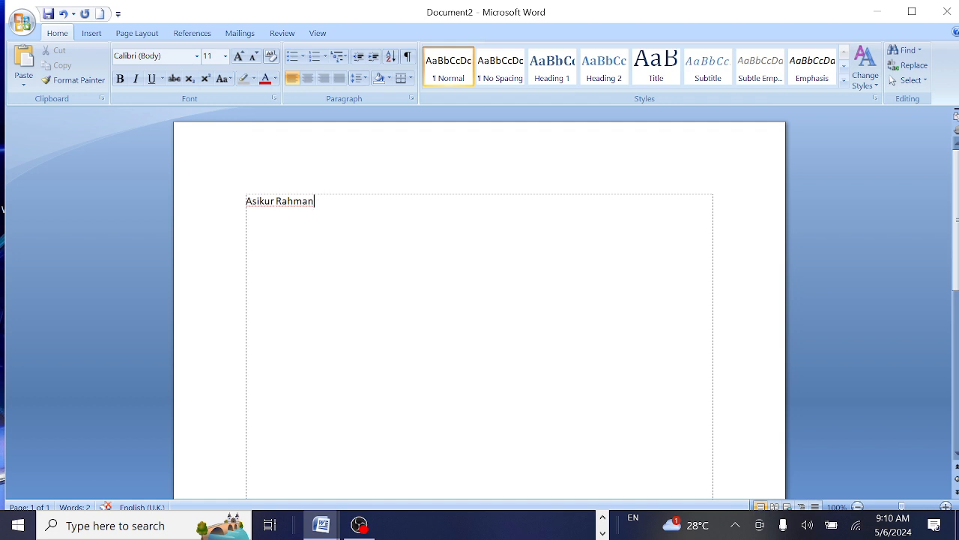
Practise selecting the name line, then copy and paste it to create repeated copies.
key("shift+Left")
key("shift+Left")
key("shift+Left")
key("shift+Left")
key("shift+Left")
key("shift+Left")
key("shift+Left")
key("shift+Left")
key("shift+Left")
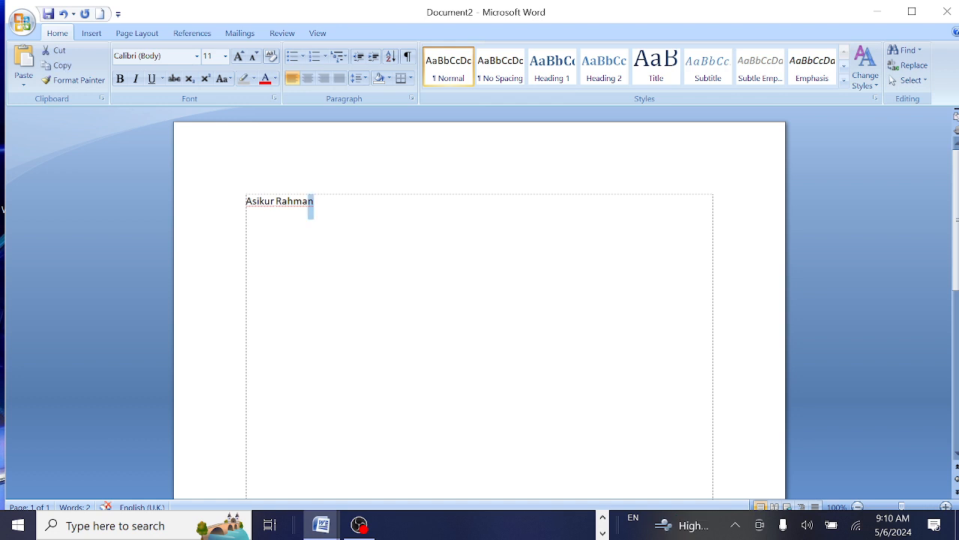
key("shift+Left")
key("shift+Left")
key("shift+Left")
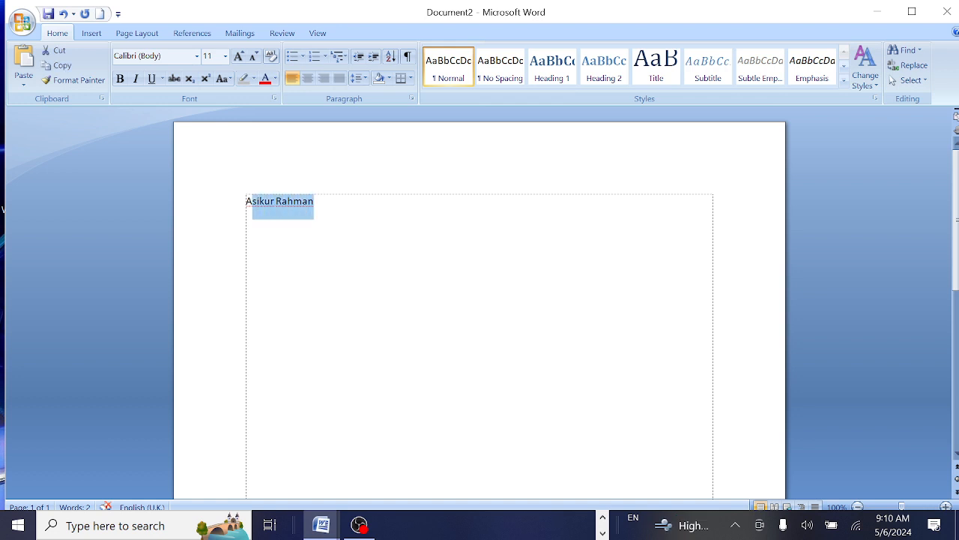
key("ctrl+a")
left_click(323, 224)
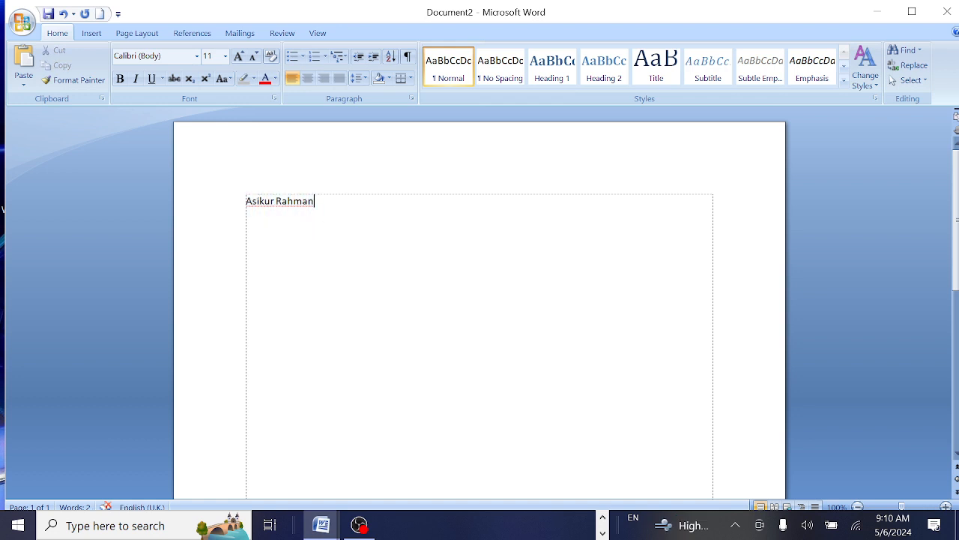
key("ctrl+a")
key("Right")
left_click(185, 198)
key("ctrl+c")
key("ctrl+v")
key("ctrl+v")
key("ctrl+v")
key("ctrl+v")
key("ctrl+v")
key("ctrl+v")
key("ctrl+v")
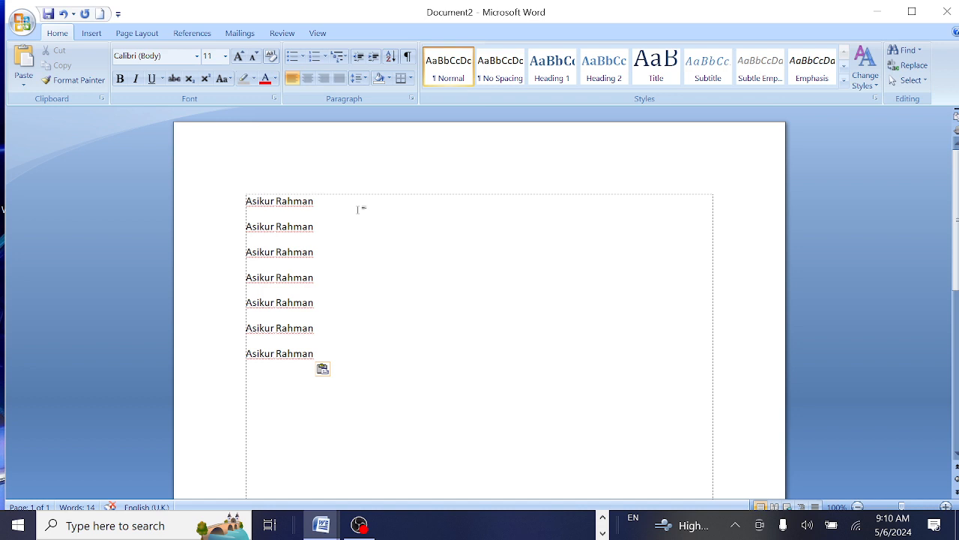
Select the second through seventh name lines and delete them, leaving a single name line.
key("shift+Left")
key("shift+Left")
key("shift+Left")
key("shift+Left")
key("shift+Left")
key("shift+Left")
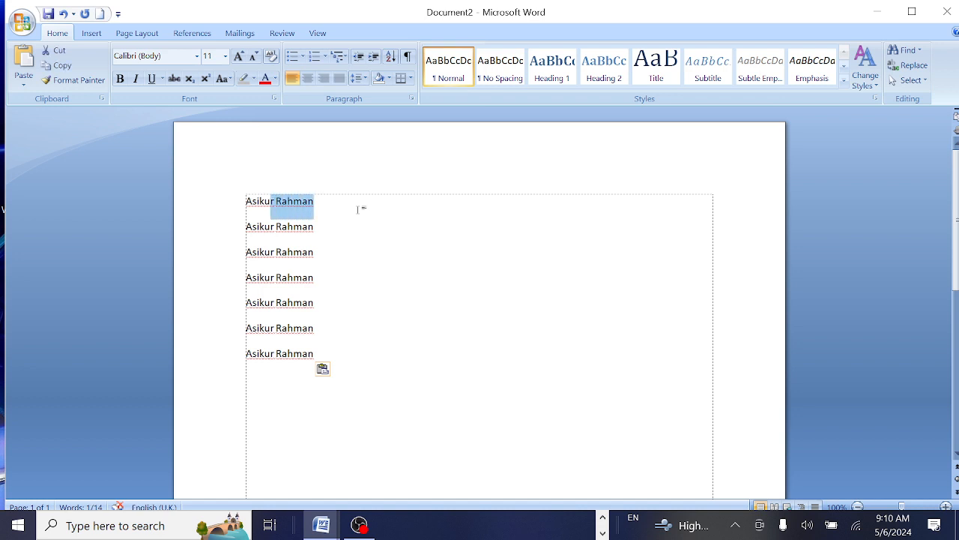
key("shift+Left")
key("shift+Left")
key("shift+Left")
key("shift+Left")
key("shift+Left")
key("shift+Left")
key("shift+Left")
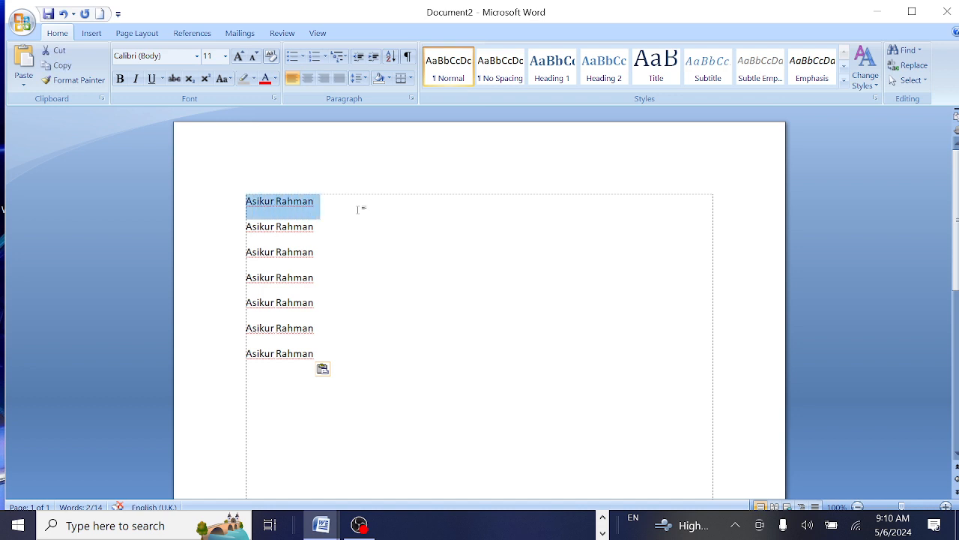
key("Right")
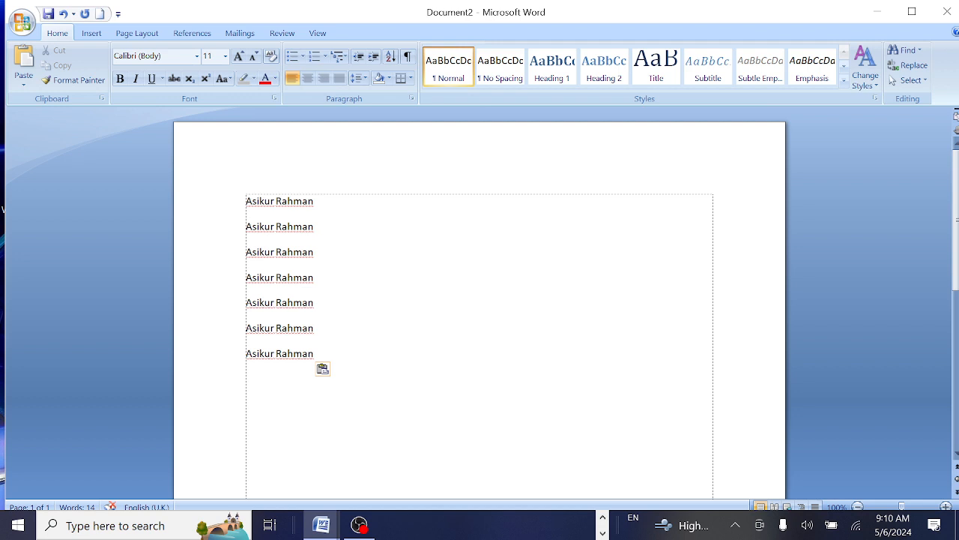
key("shift+Down")
key("shift+Down")
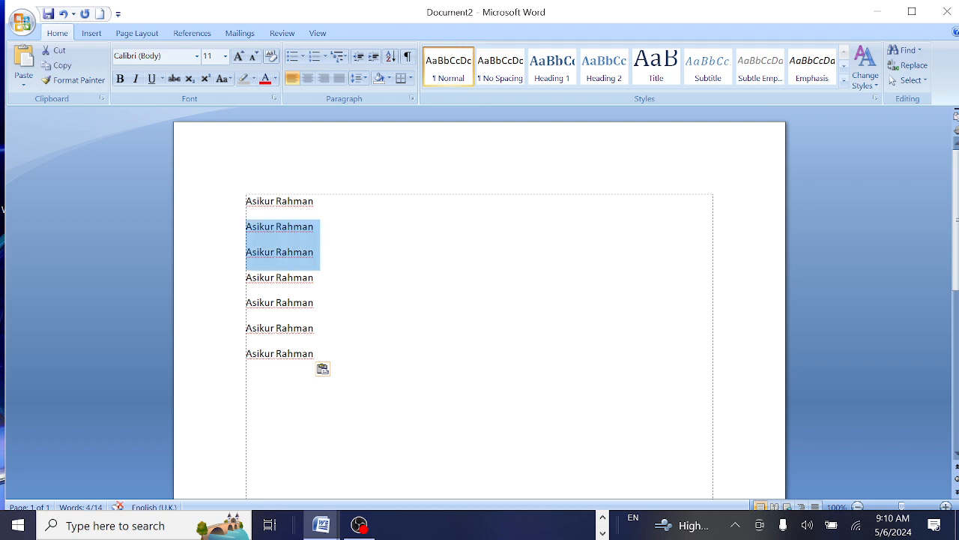
key("shift+Down")
key("shift+Down")
key("shift+Down")
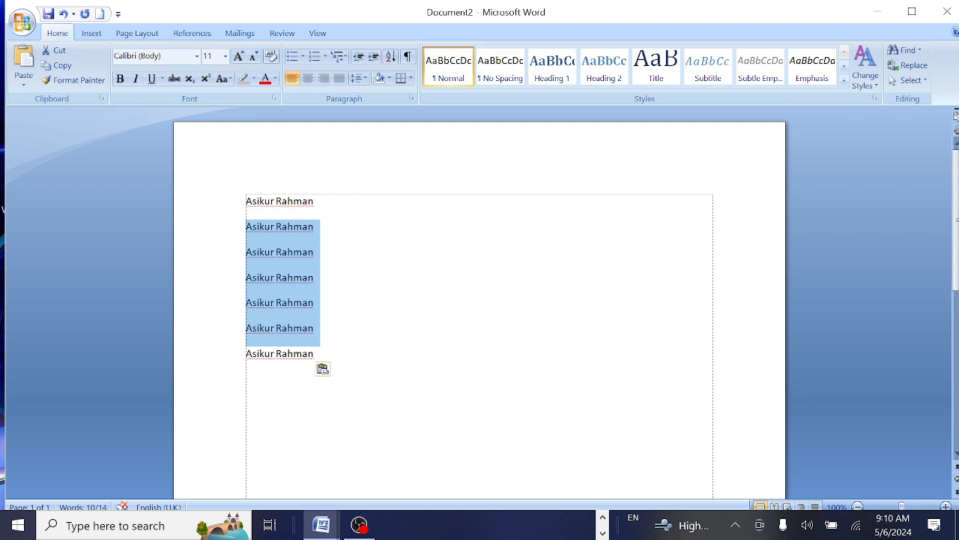
key("shift+Down")
left_click(357, 213)
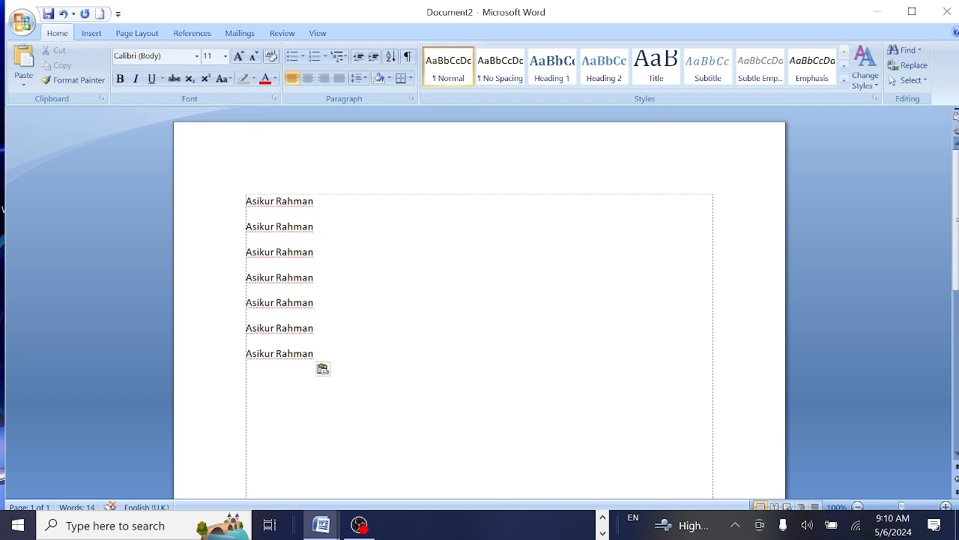
key("ctrl+a")
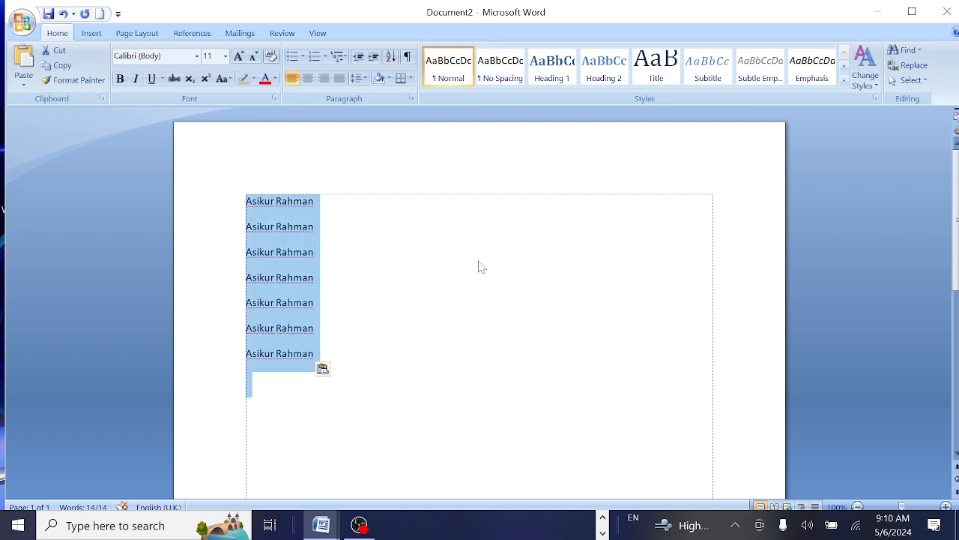
left_click(440, 305)
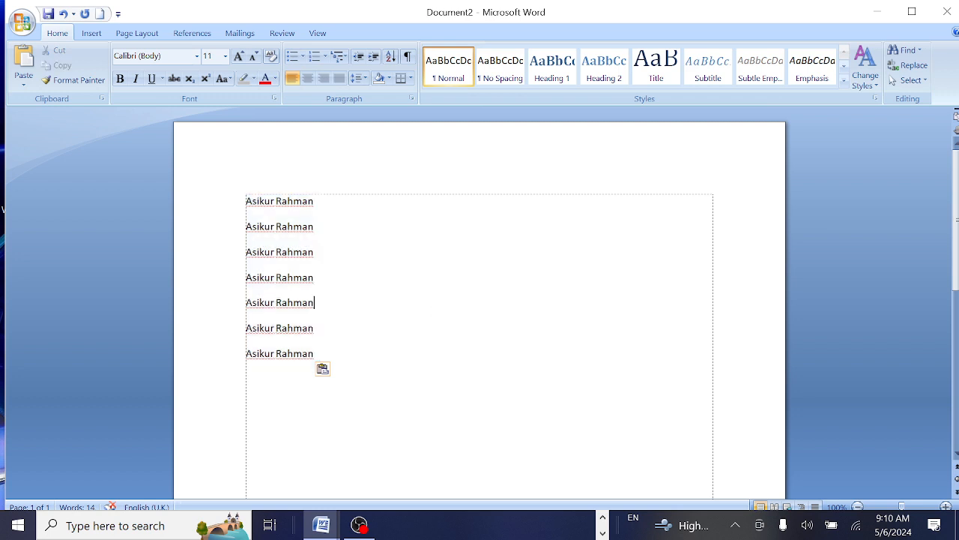
left_click_drag(315, 368, 198, 240)
key("Delete")
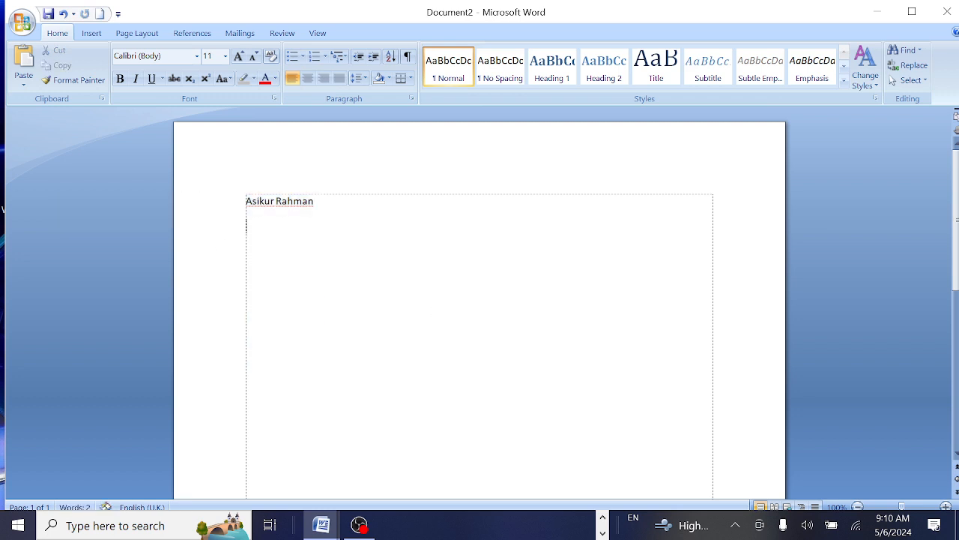
Set the font size of all the text to 48 pt and reselect the name line.
key("ctrl+a")
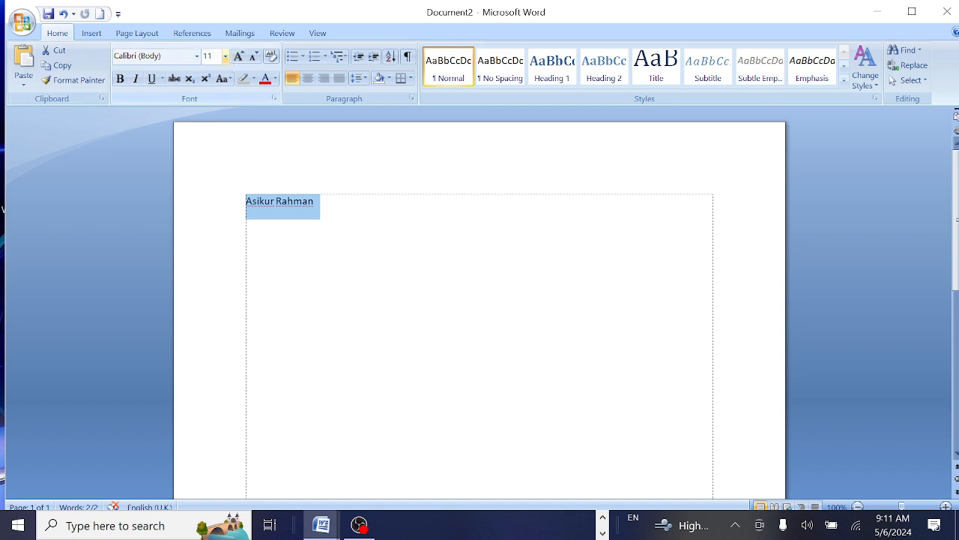
left_click(224, 56)
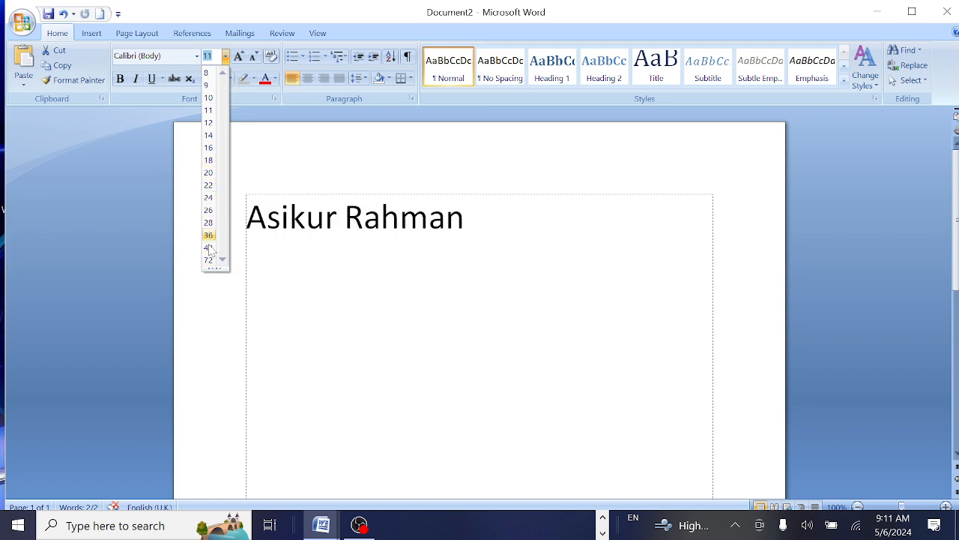
left_click(209, 251)
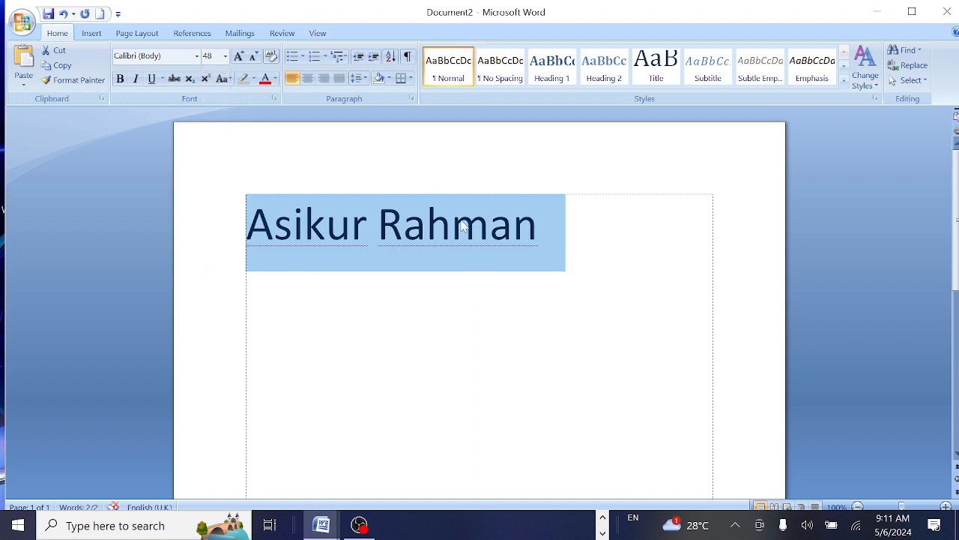
left_click(403, 265)
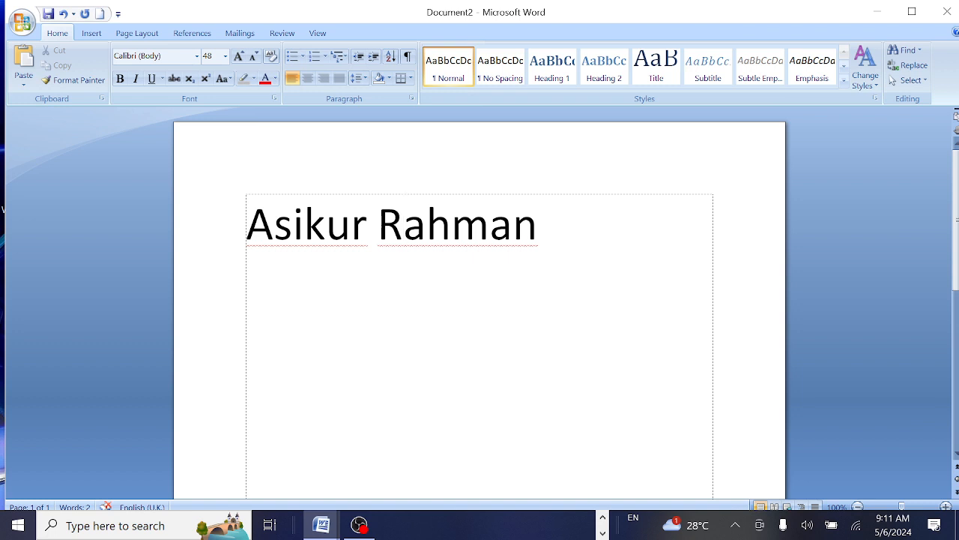
left_click_drag(541, 229, 249, 228)
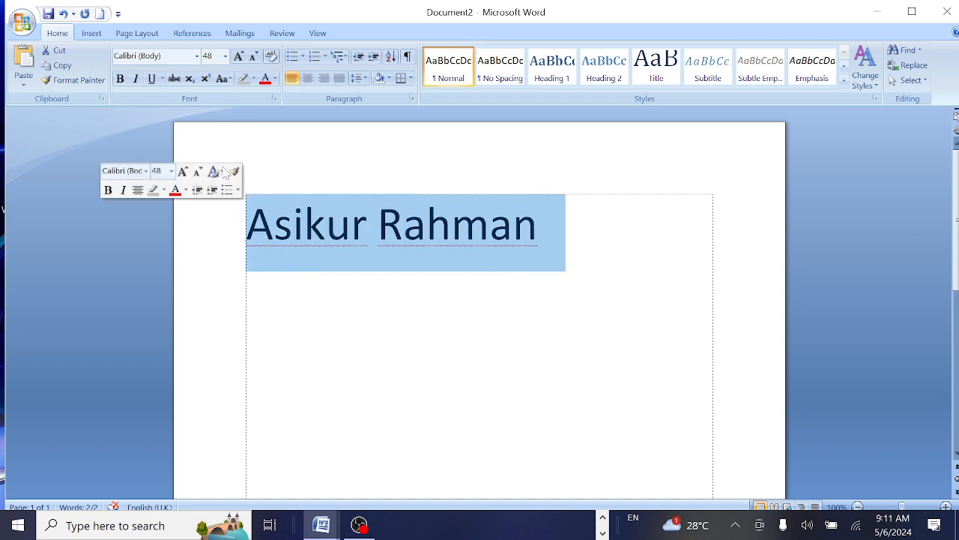
Apply the Vladimir Script font to the selected name line from the font list.
left_click(198, 57)
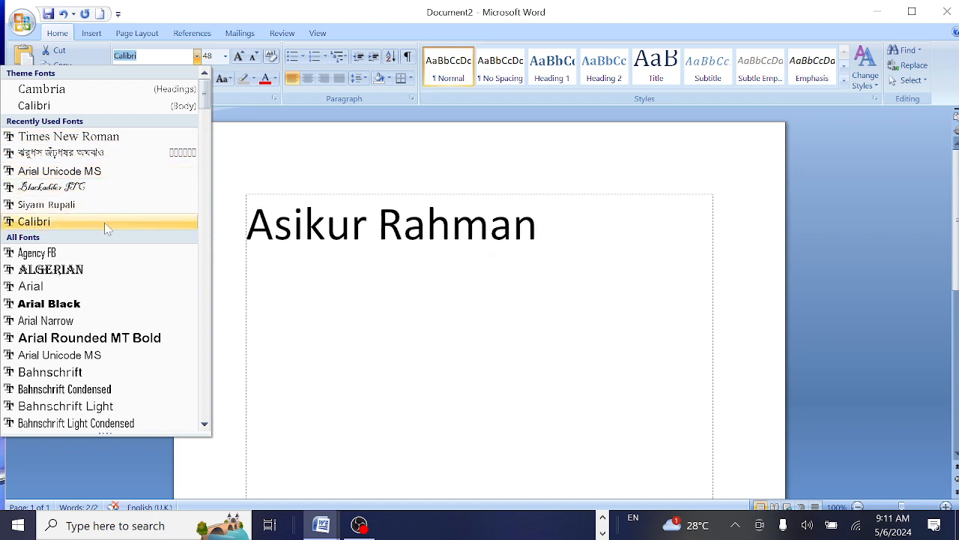
scroll(109, 240, "down", 1)
scroll(109, 240, "down", 6)
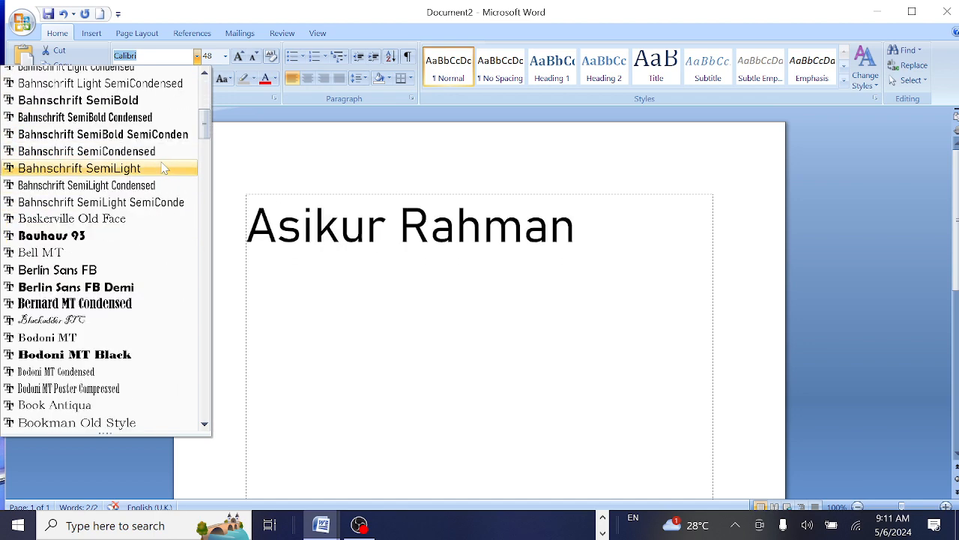
left_click_drag(204, 121, 212, 417)
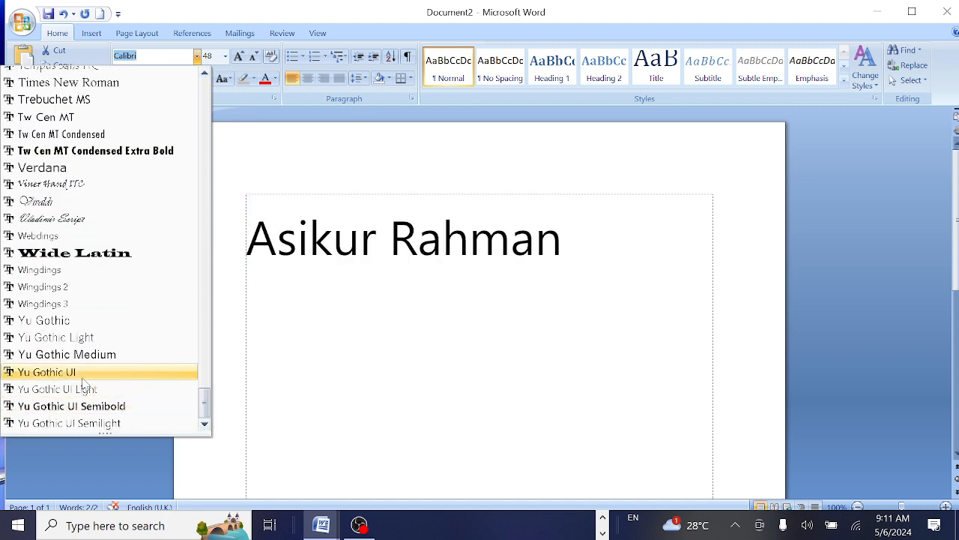
left_click(79, 220)
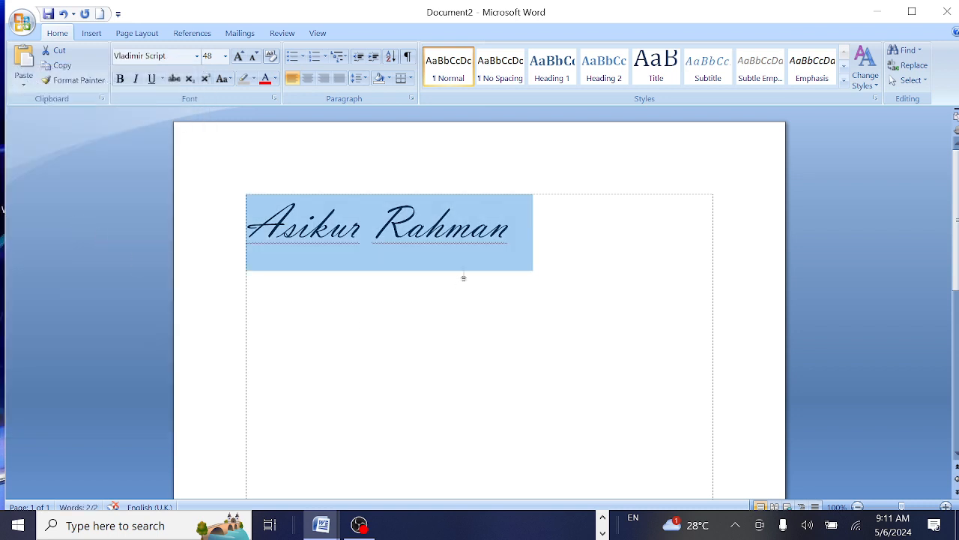
Append ' I am a good boy.' after the name and select all the text.
left_click(454, 283)
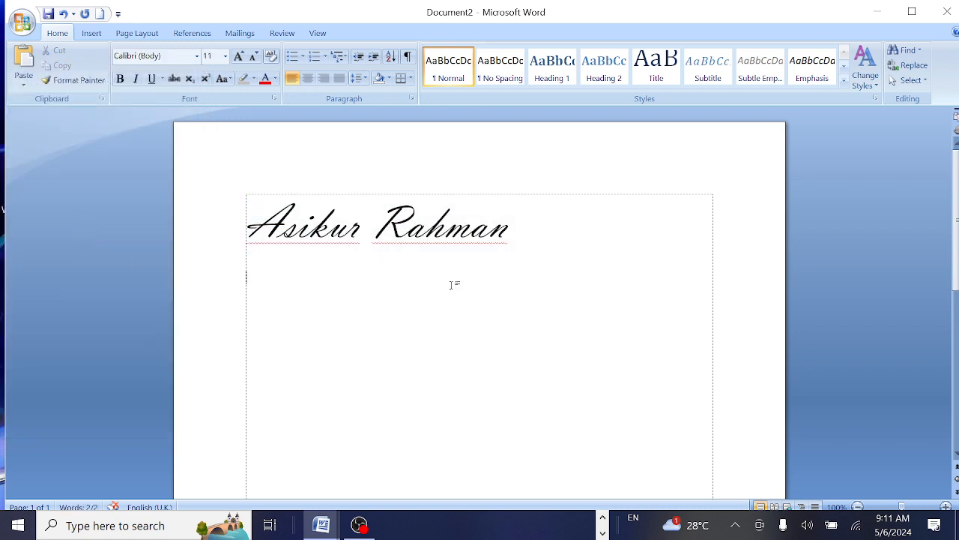
left_click(508, 225)
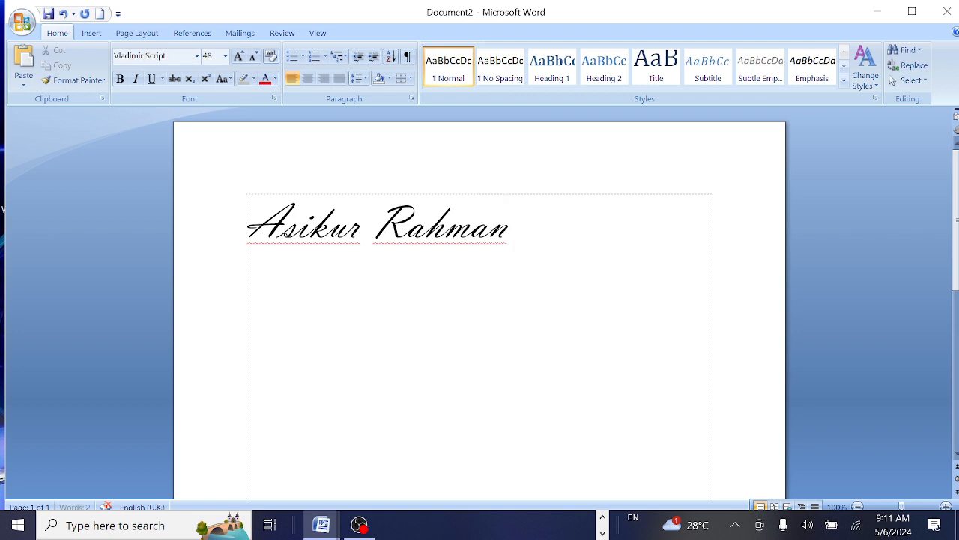
type("S am")
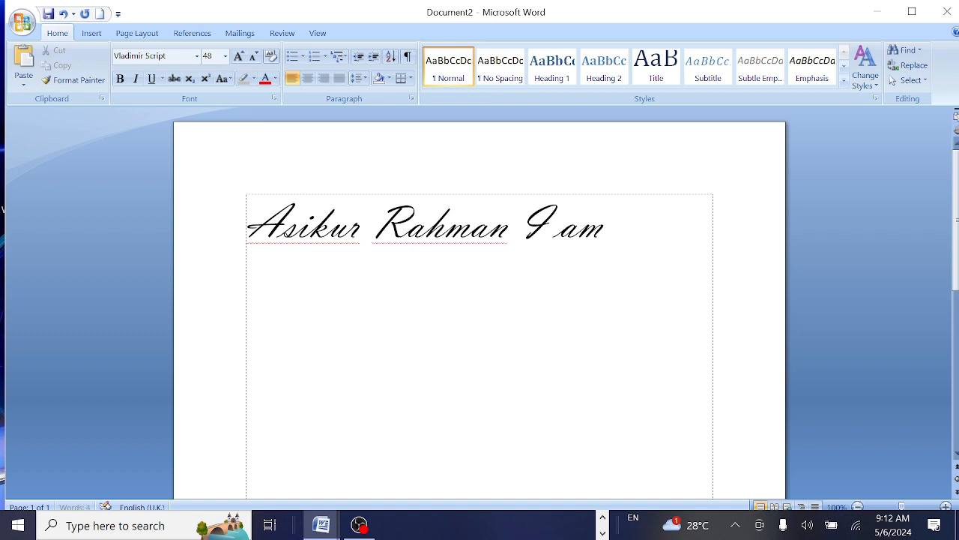
type(" a g")
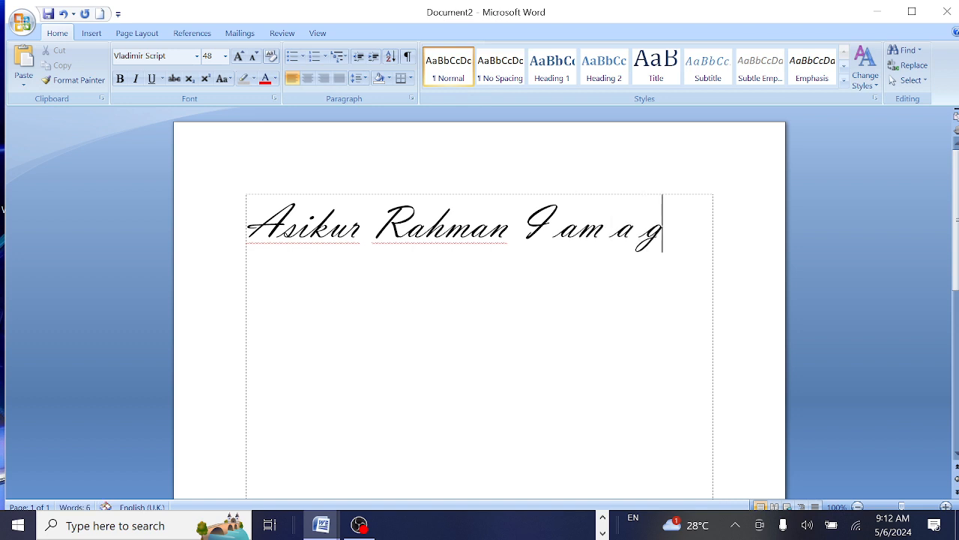
type("ood boy.")
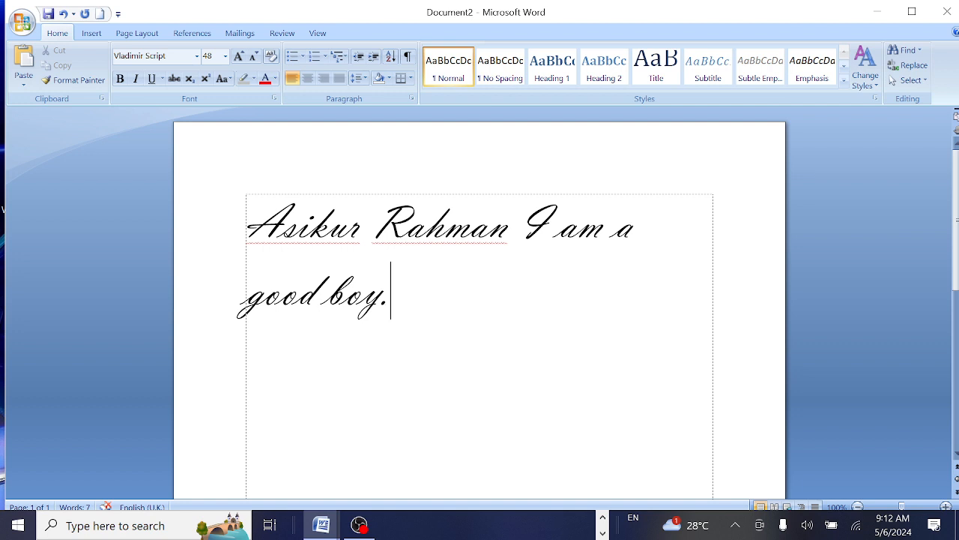
key("ctrl+a")
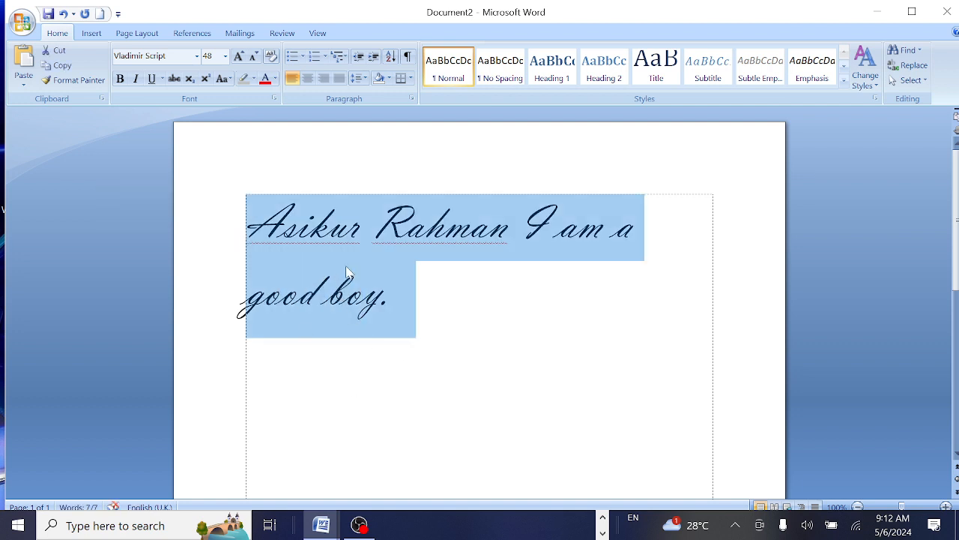
Color all the text Red from the Font Color standard colors.
left_click(275, 78)
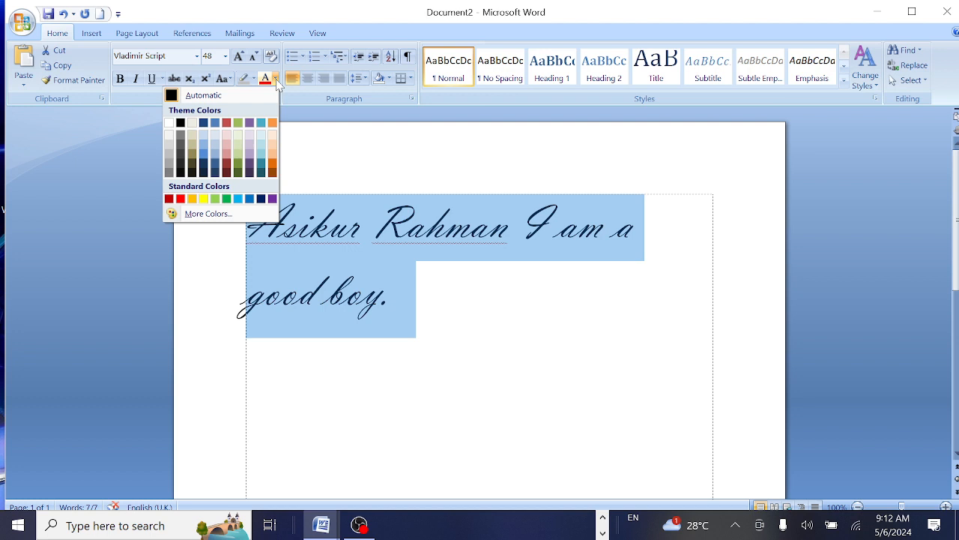
left_click(180, 199)
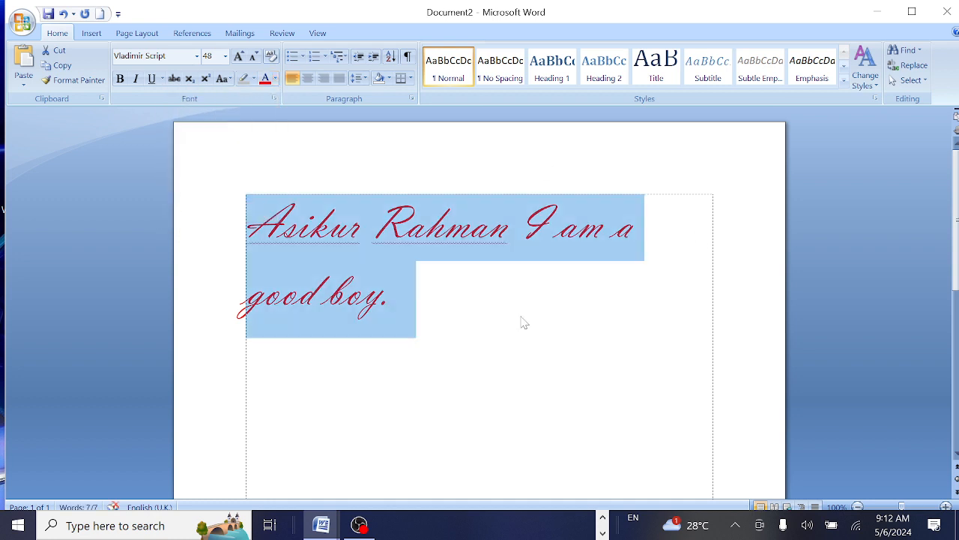
key("Right")
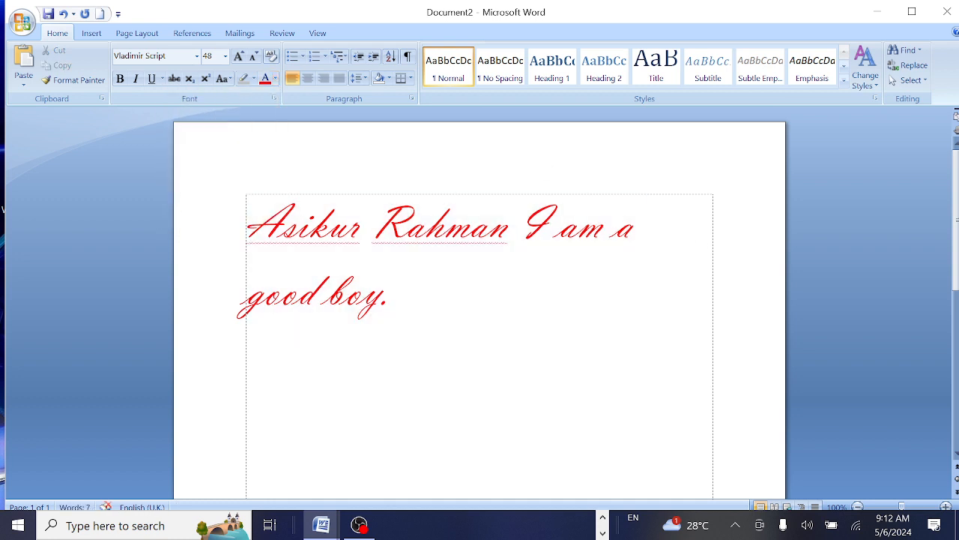
left_click(309, 223)
Try bold, italic and underline on the whole sentence, then turn all three back off.
left_click(471, 223)
left_click(391, 291)
key("ctrl+a")
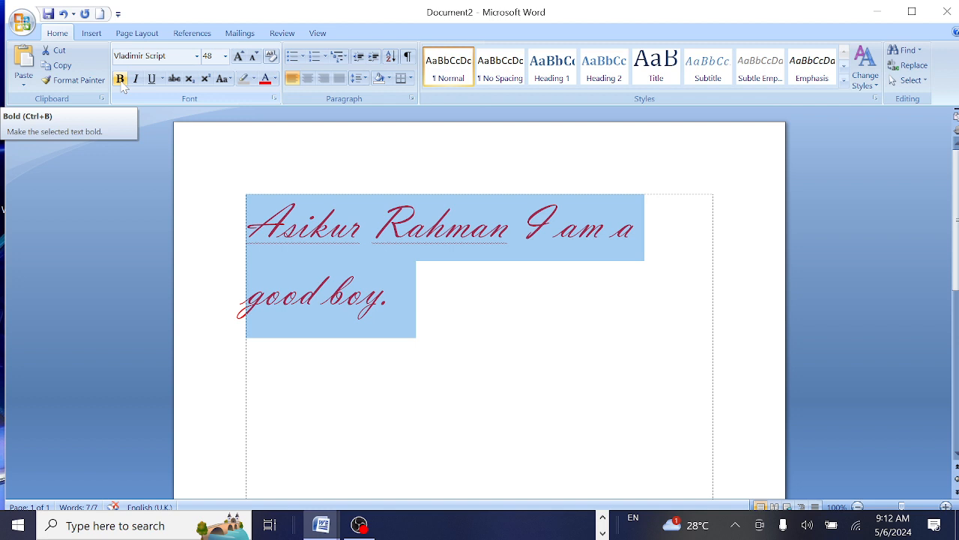
left_click(120, 79)
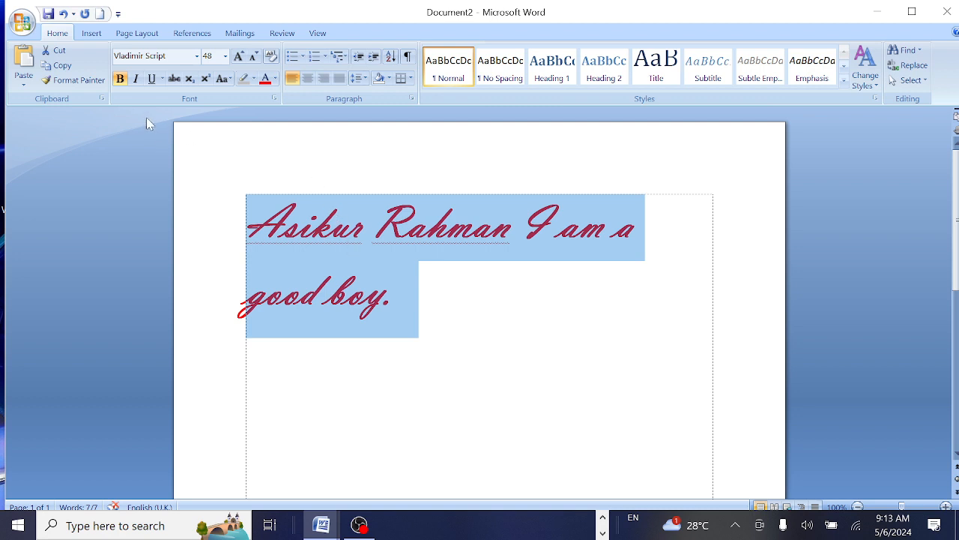
left_click(136, 80)
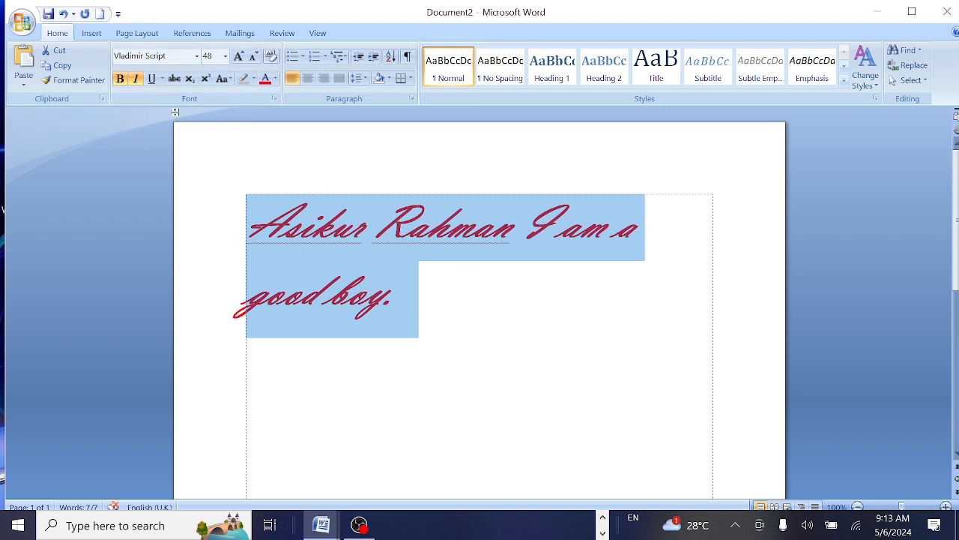
left_click(151, 80)
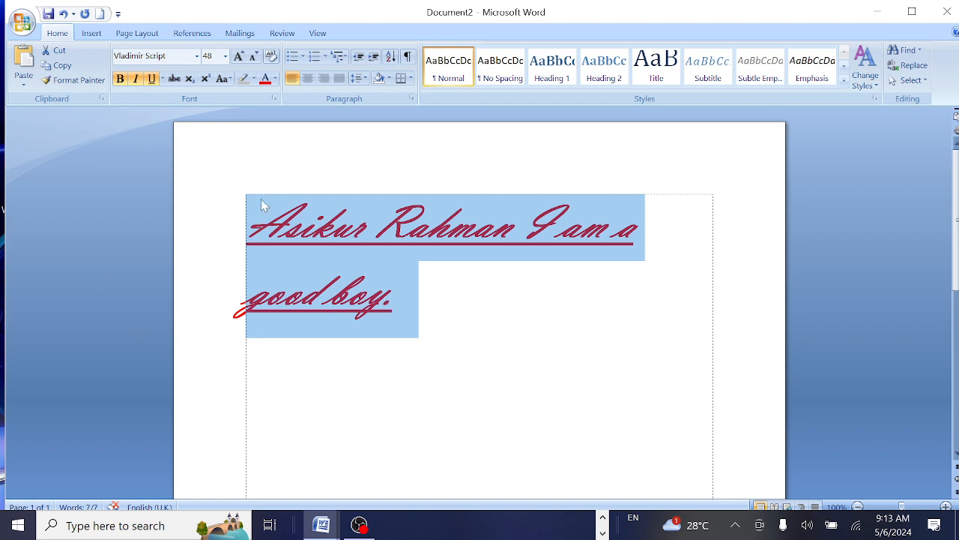
left_click(151, 80)
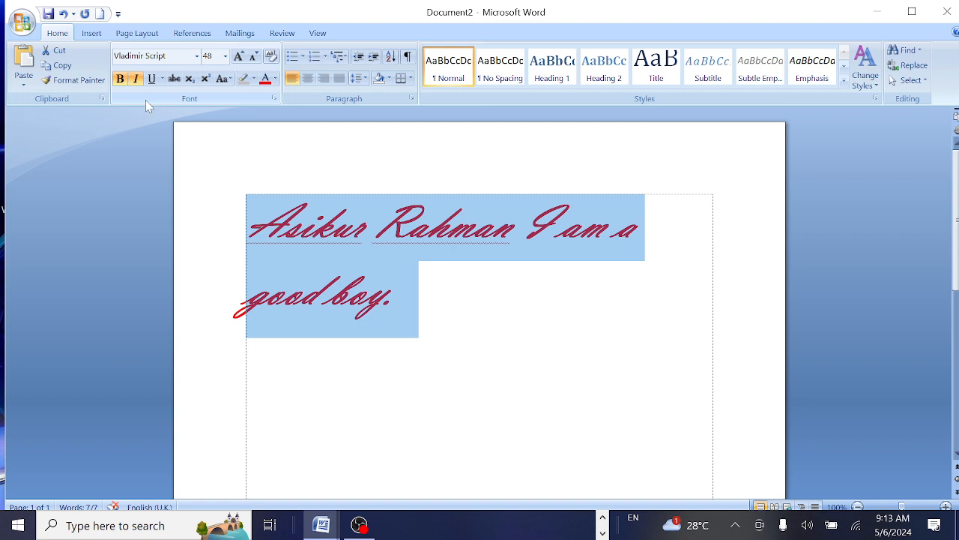
left_click(136, 81)
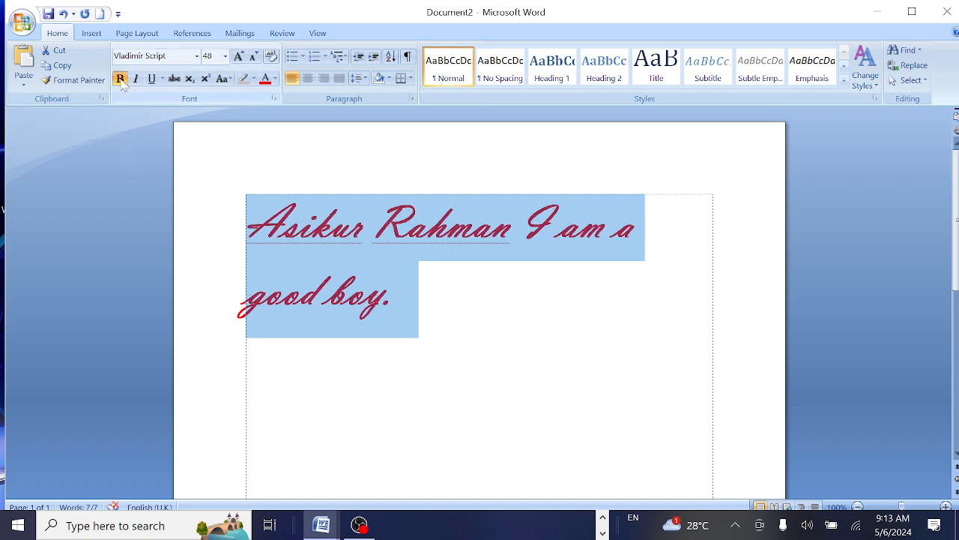
left_click(120, 78)
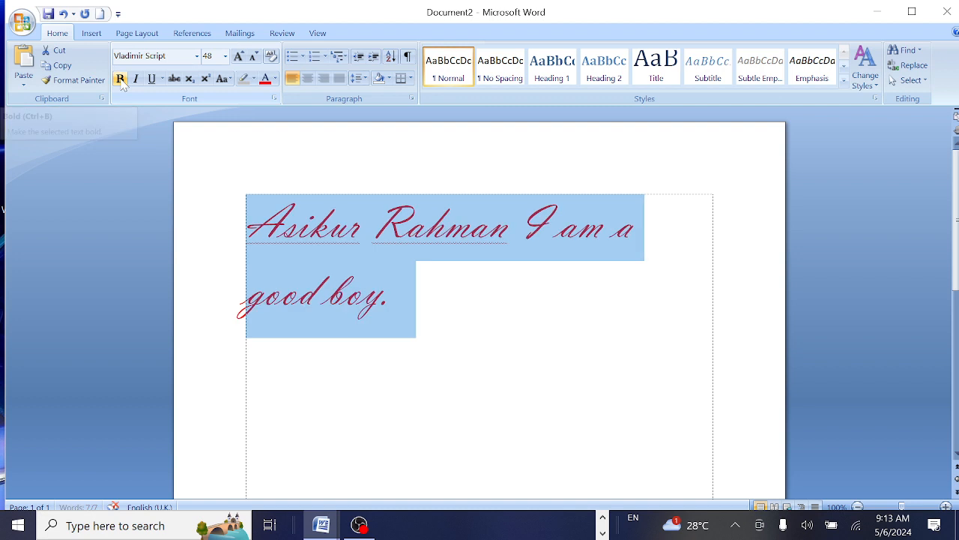
left_click(555, 290)
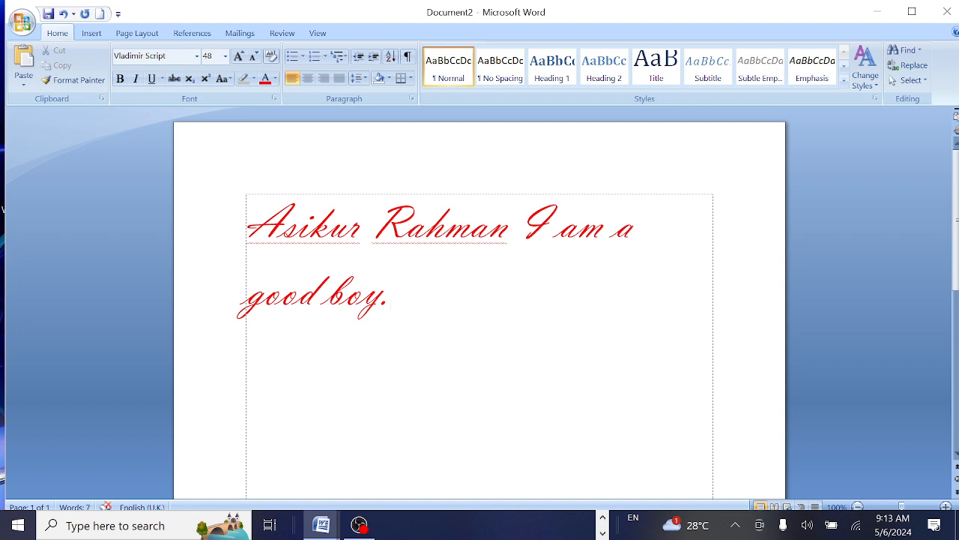
key("ctrl+a")
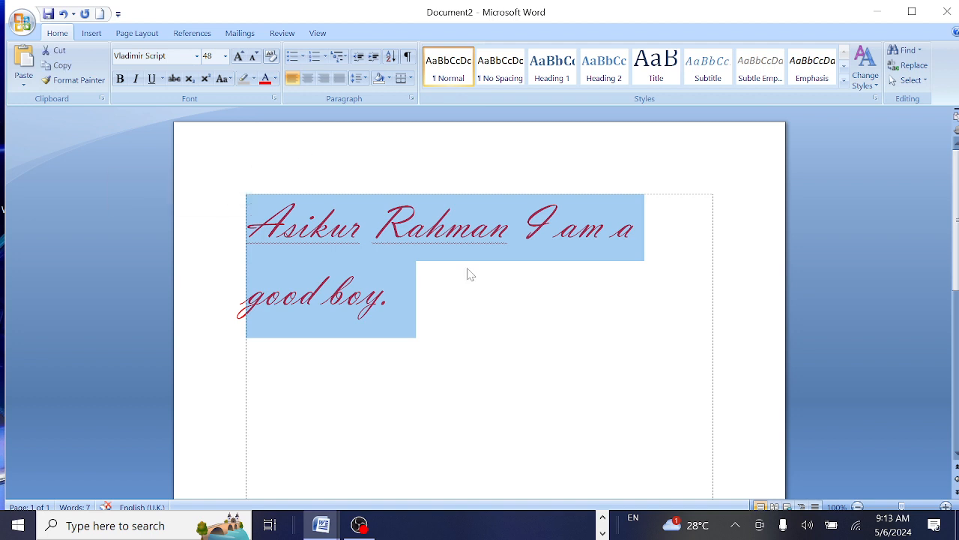
left_click(389, 79)
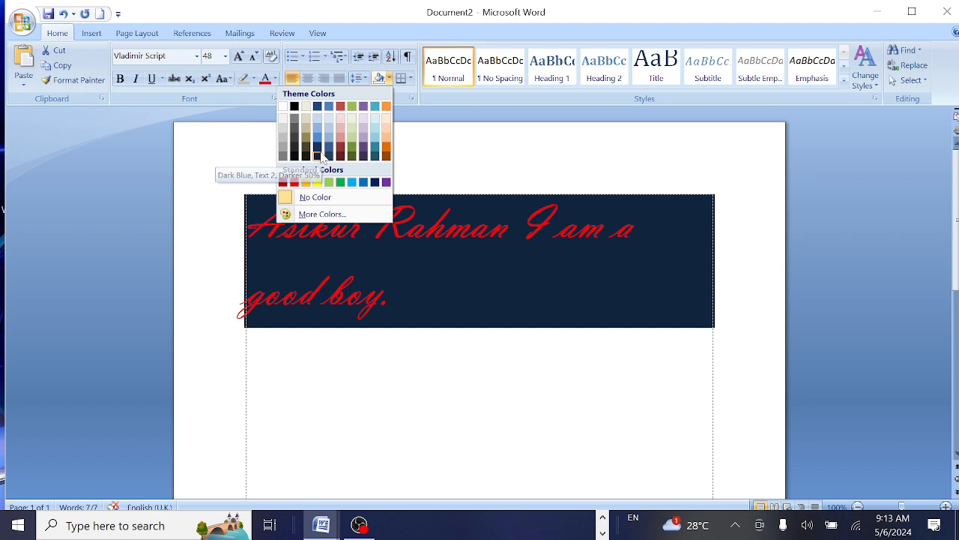
left_click(318, 155)
key("Down")
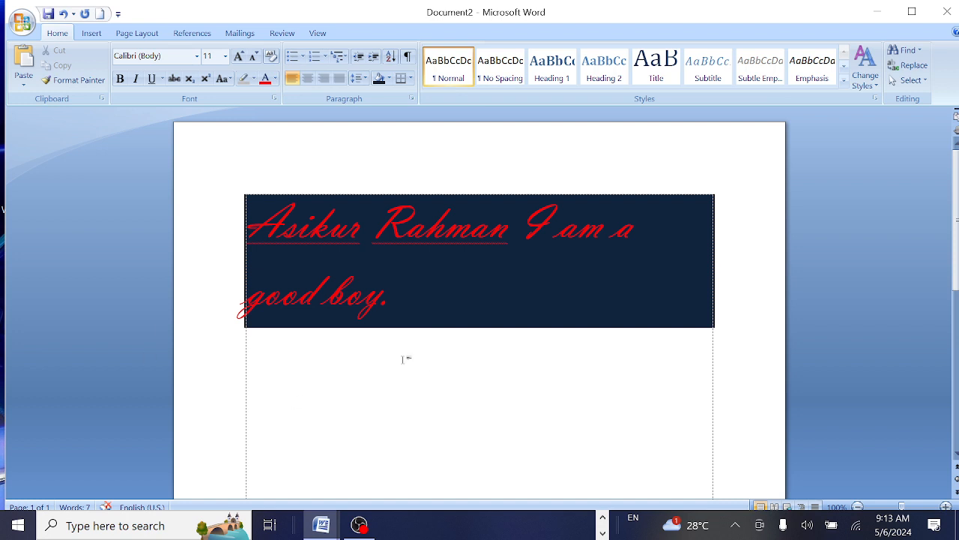
key("Left")
key("ctrl+shift+Left")
key("ctrl+shift+Left")
key("ctrl+shift+Left")
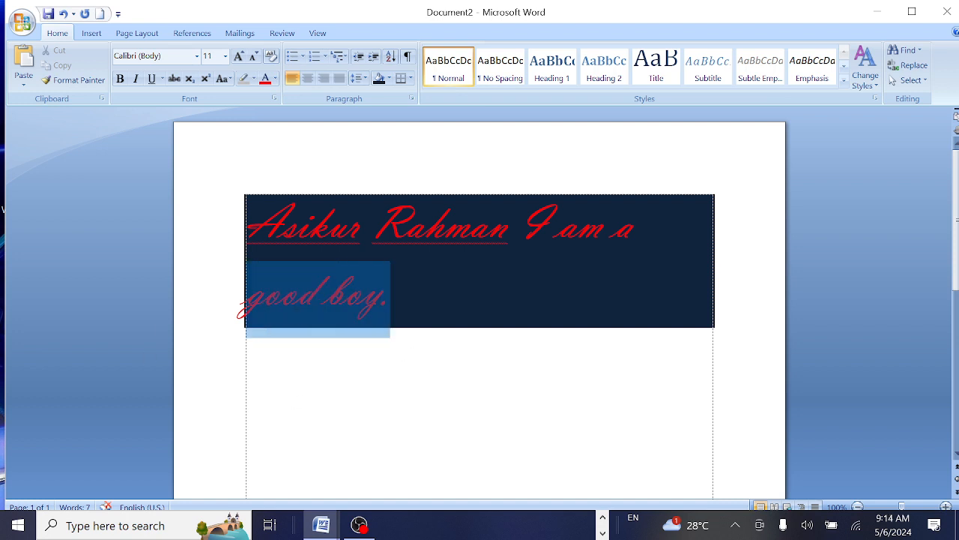
double_click(225, 229)
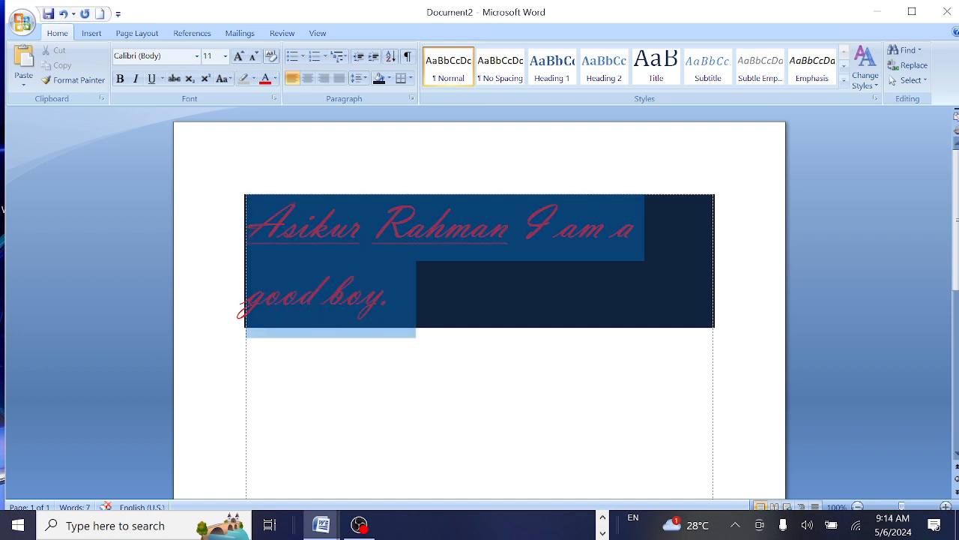
left_click(389, 79)
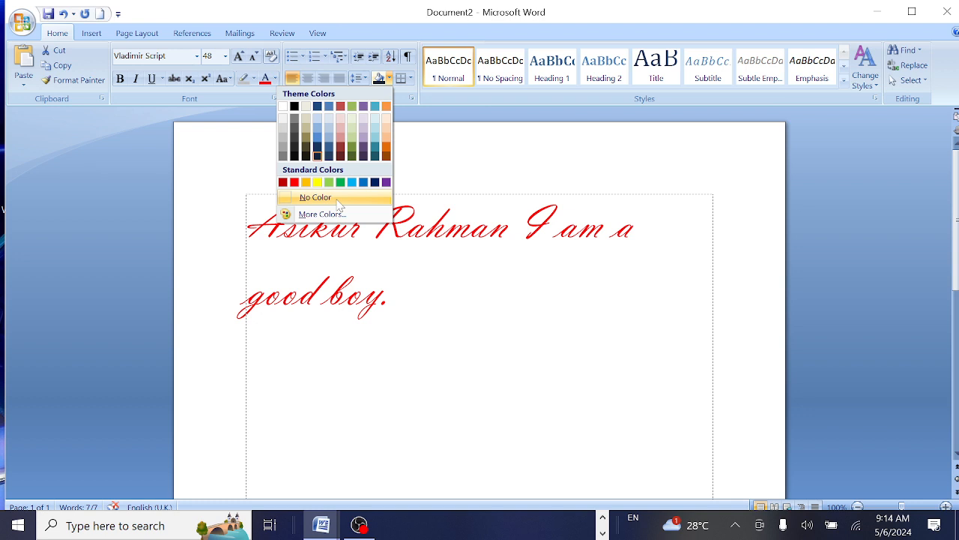
left_click(339, 199)
left_click(525, 345)
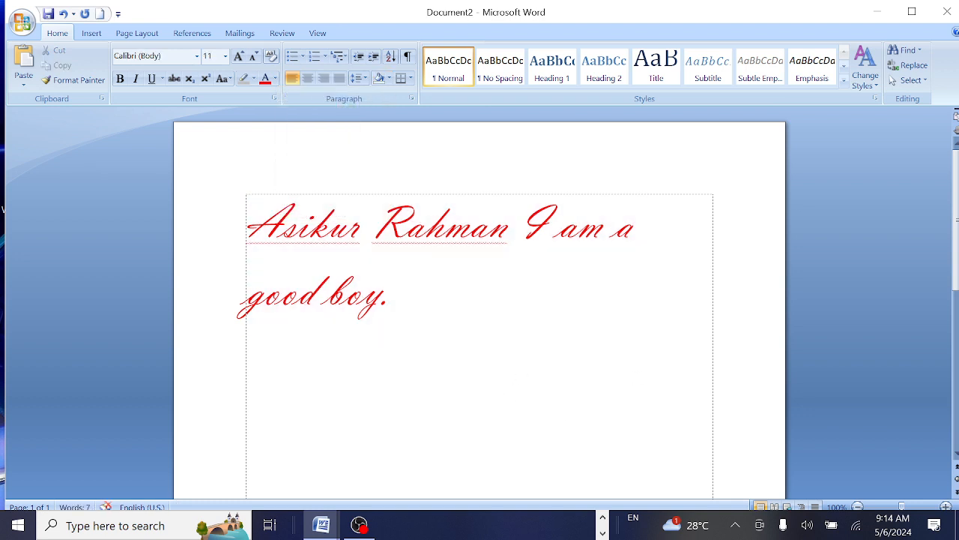
Delete 'I am a good boy.' and the name, then type and erase a test word.
key("ctrl+shift+Left")
key("ctrl+shift+Left")
key("ctrl+shift+Left")
key("ctrl+shift+Left")
key("ctrl+shift+Left")
key("ctrl+shift+Left")
key("ctrl+shift+Left")
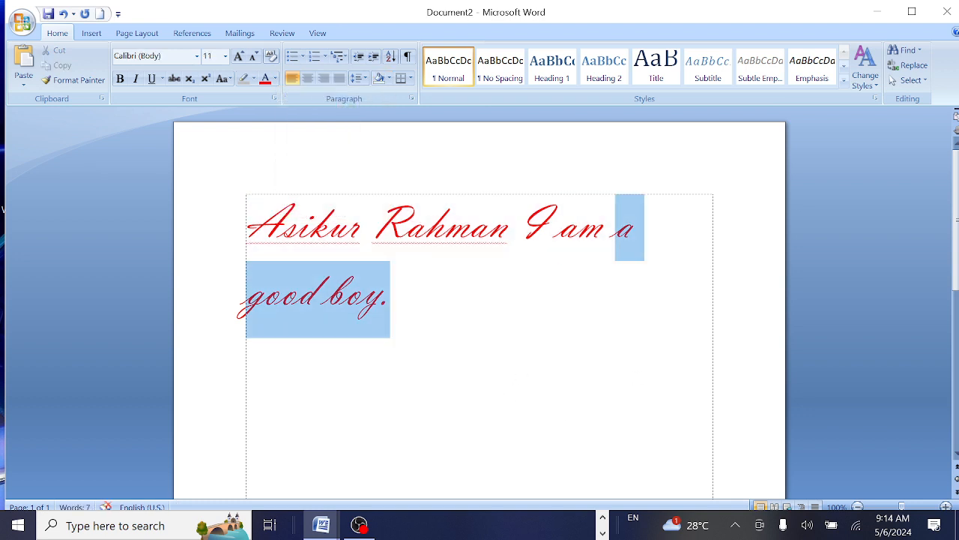
key("ctrl+shift+Right")
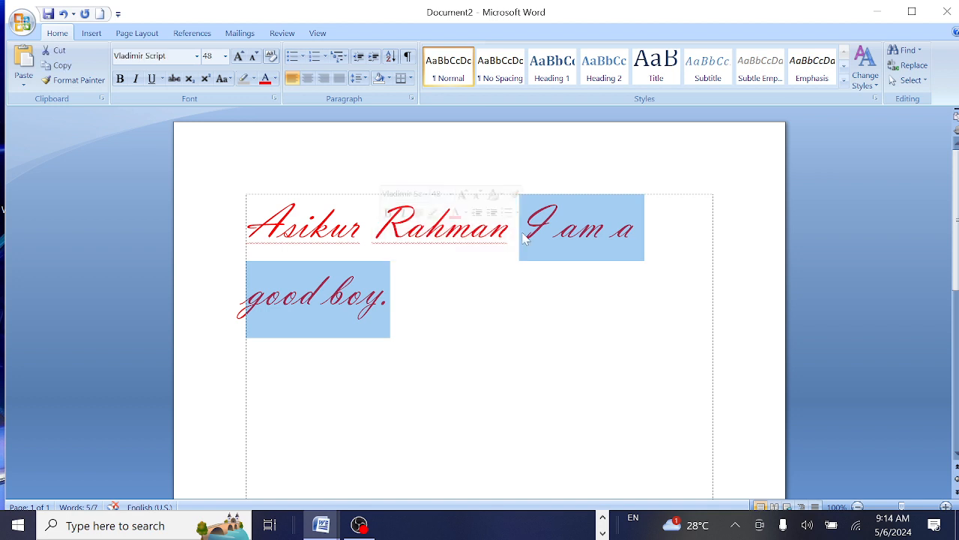
key("BackSpace")
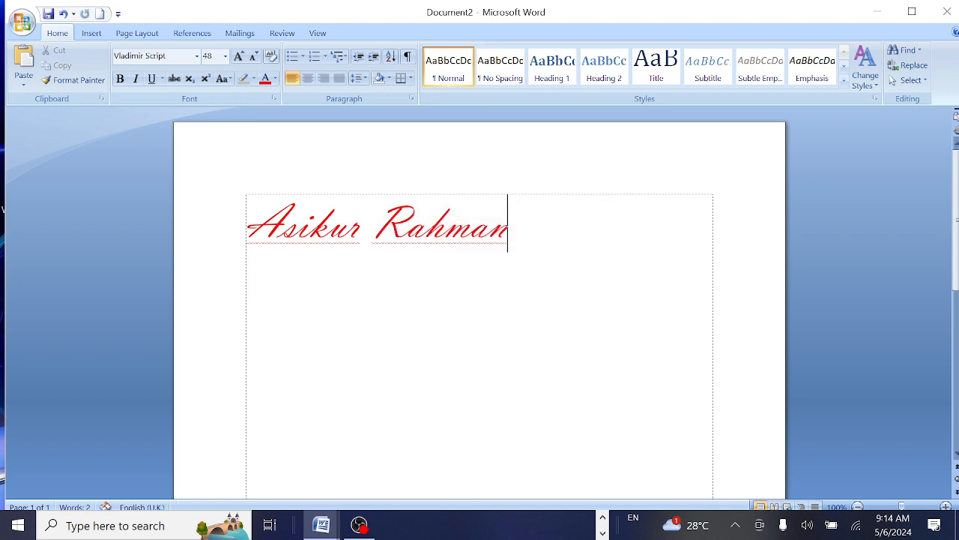
key("BackSpace")
key("BackSpace")
key("BackSpace")
key("BackSpace")
key("BackSpace")
key("BackSpace")
key("BackSpace")
key("BackSpace")
key("BackSpace")
key("BackSpace")
key("BackSpace")
key("BackSpace")
key("BackSpace")
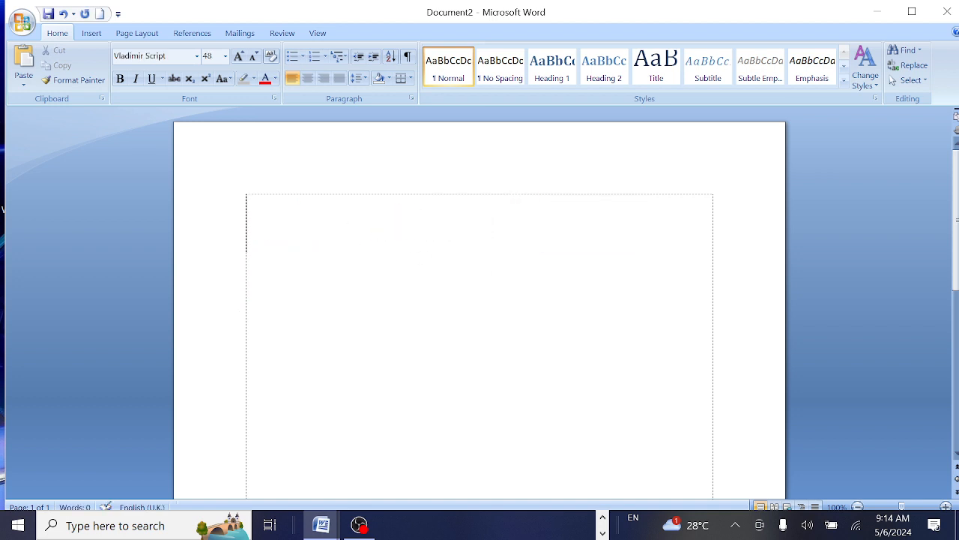
type("Asik")
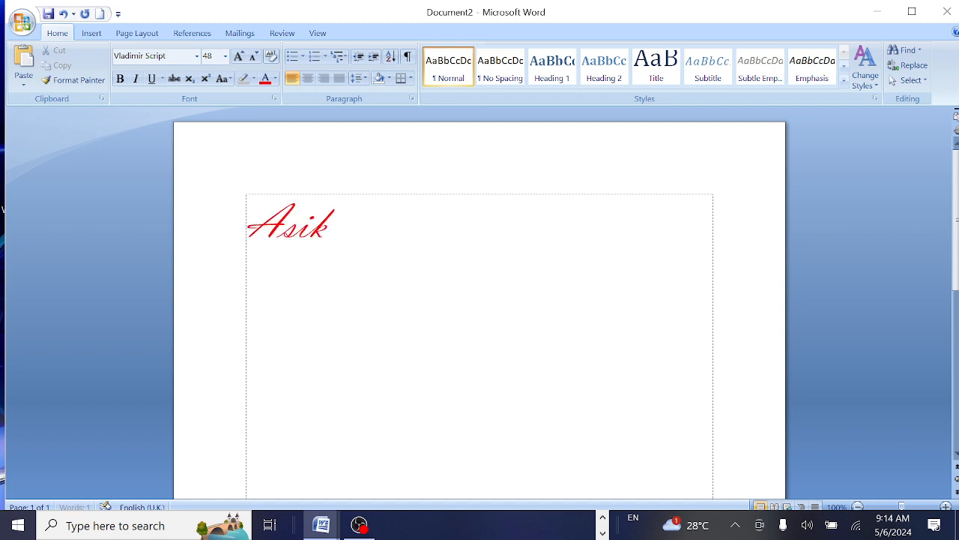
type("ur")
left_click_drag(367, 229, 155, 234)
key("BackSpace")
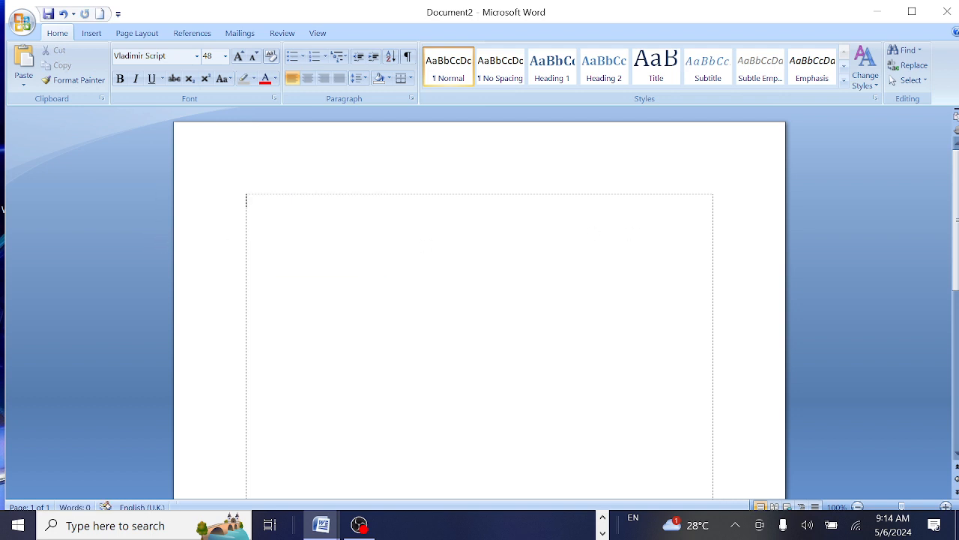
Test right alignment with a typed word, delete it, then centre the empty first line.
left_click(324, 79)
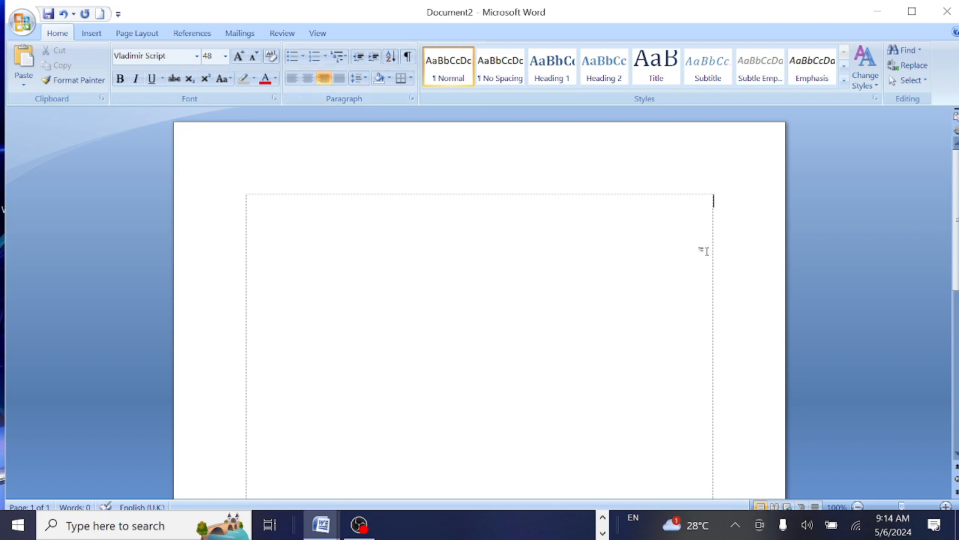
type("Asiku")
type("r")
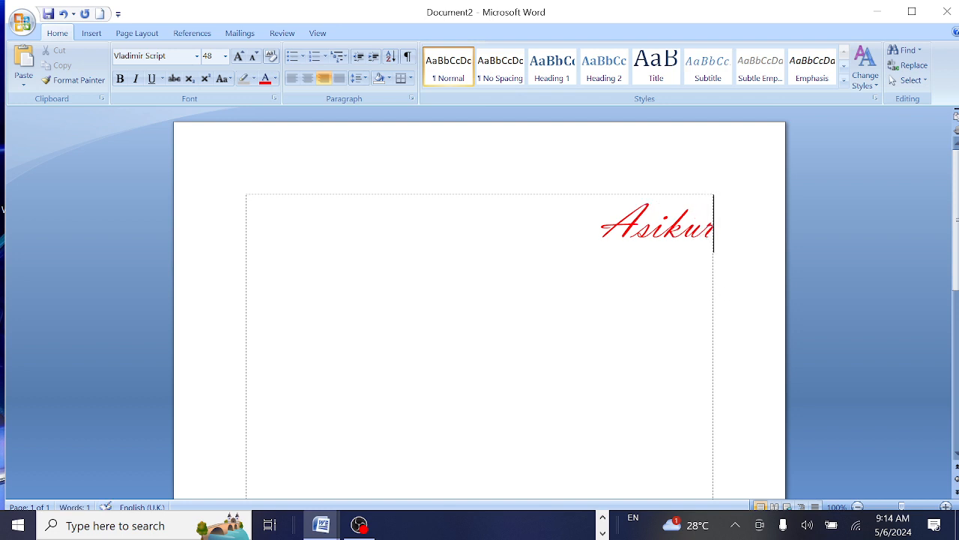
left_click_drag(714, 225, 616, 241)
key("BackSpace")
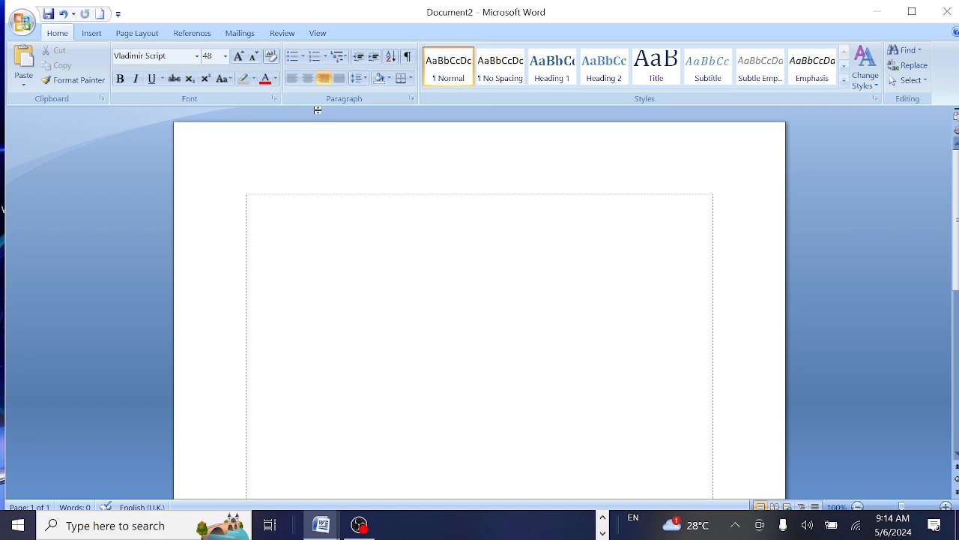
left_click(308, 78)
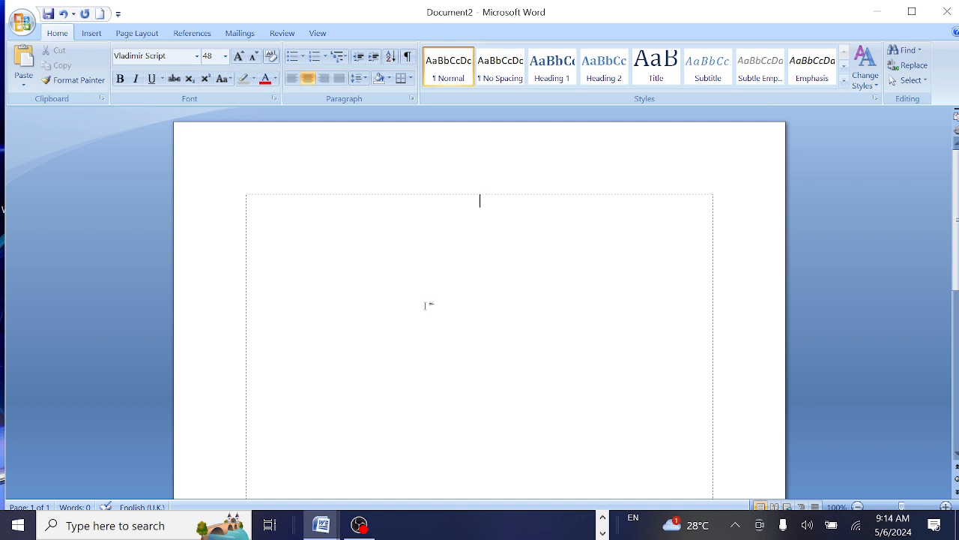
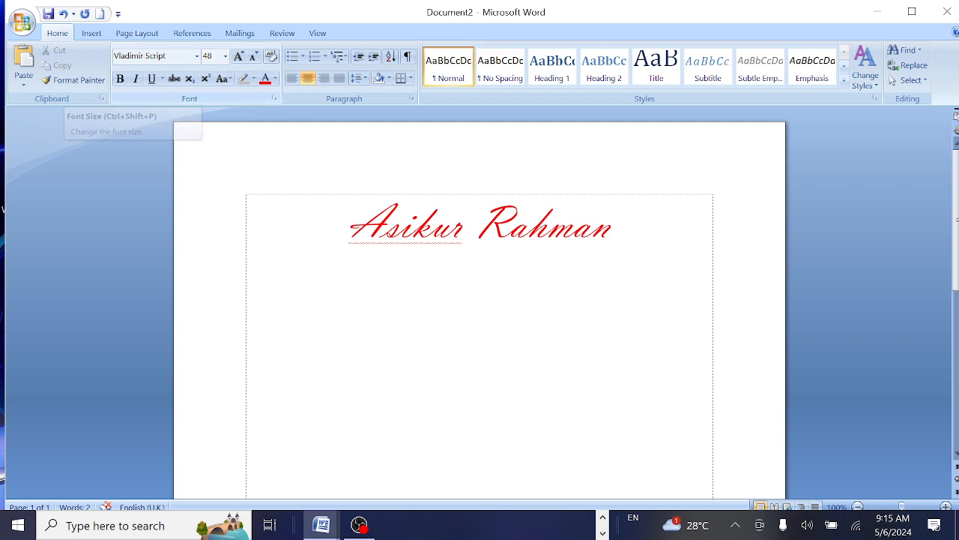
Type the person's full name on the centred line and select it all.
key("ctrl+a")
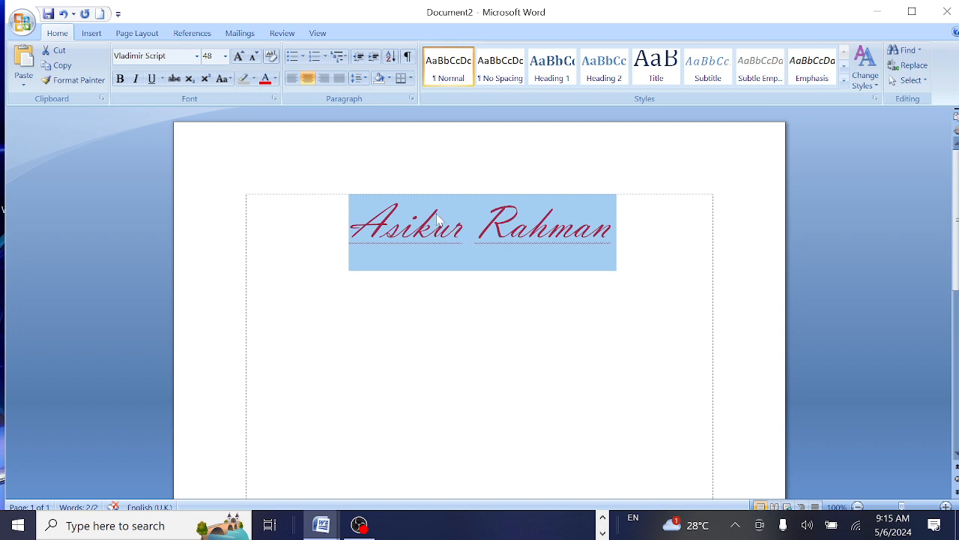
left_click(389, 79)
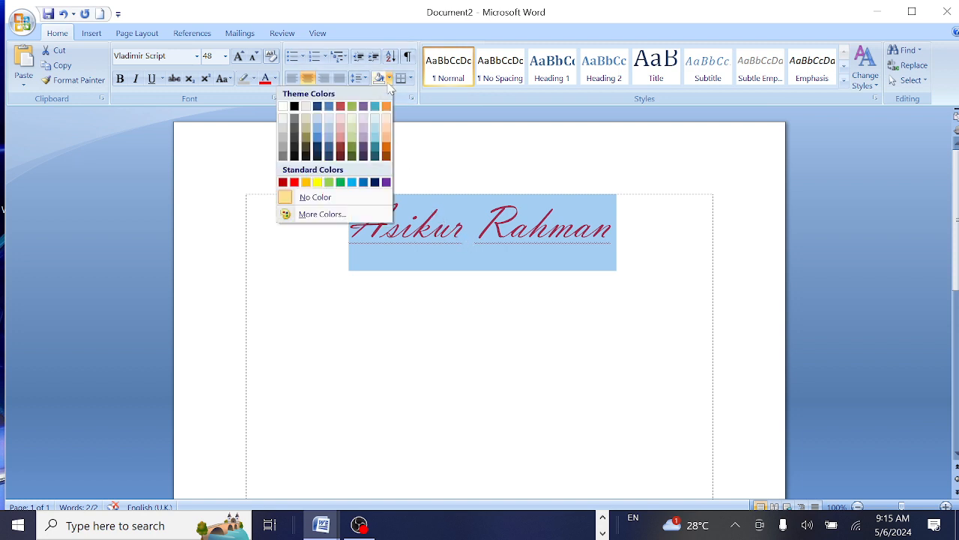
left_click(328, 136)
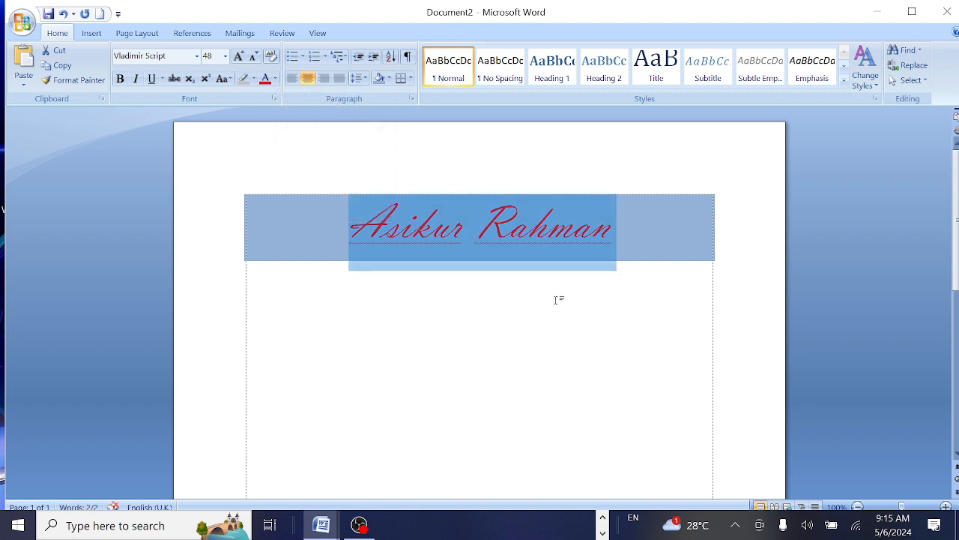
key("Right")
key("shift+Home")
left_click(395, 80)
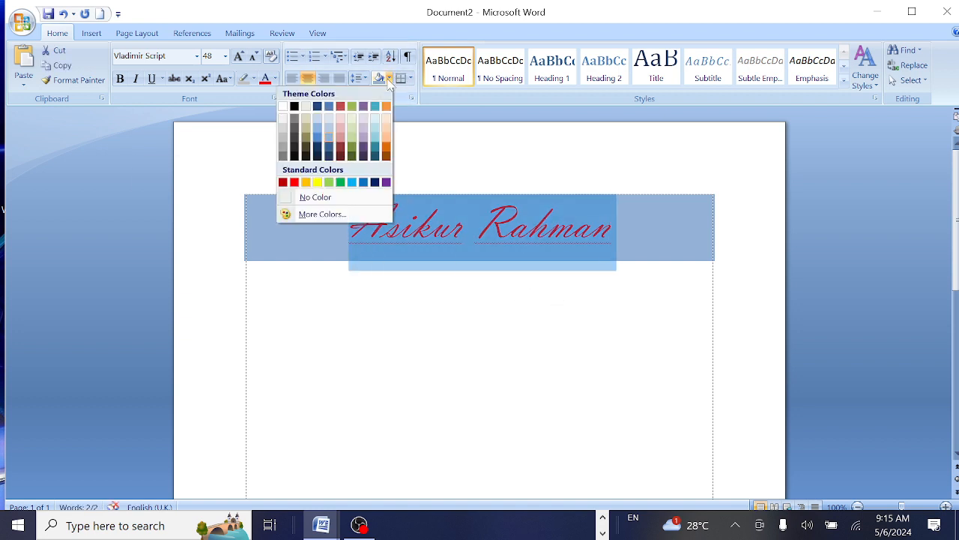
left_click(312, 196)
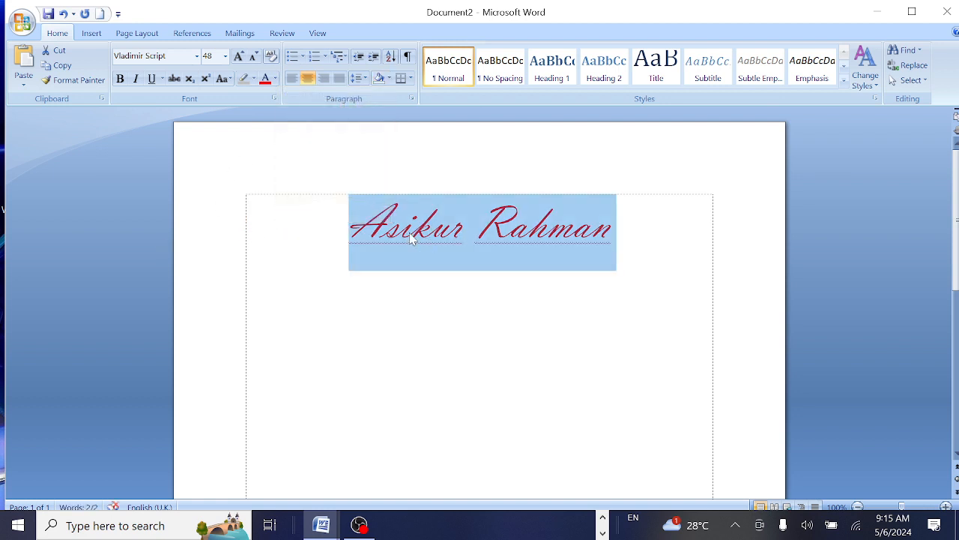
left_click(120, 80)
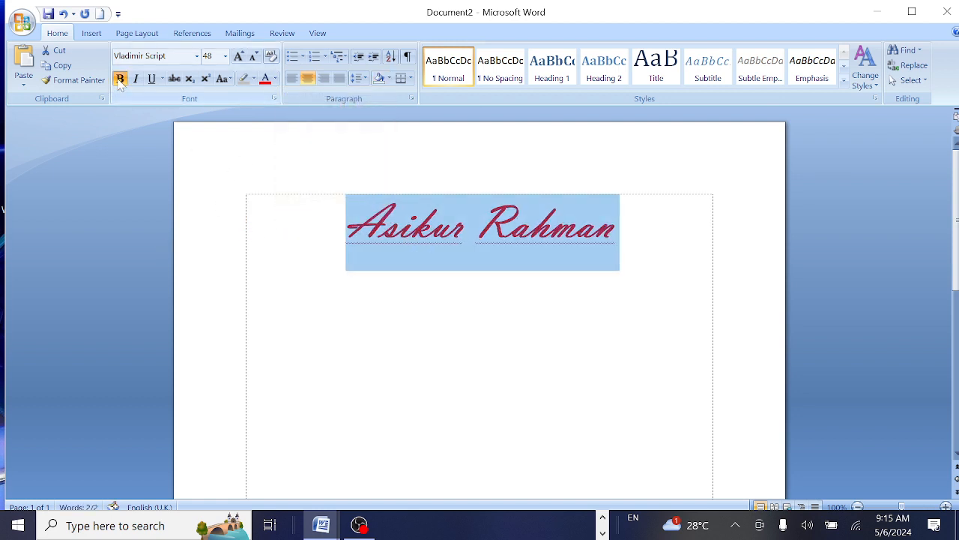
left_click(136, 79)
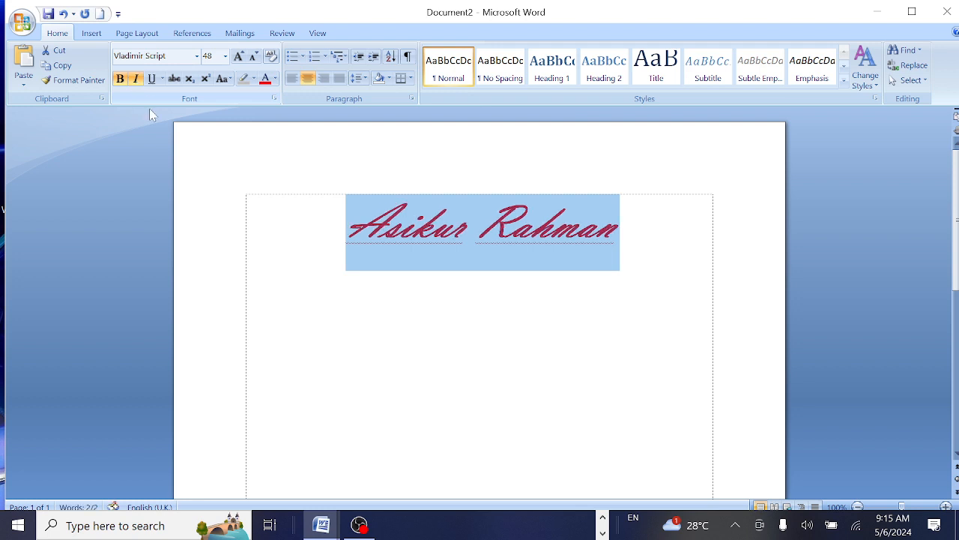
left_click(150, 80)
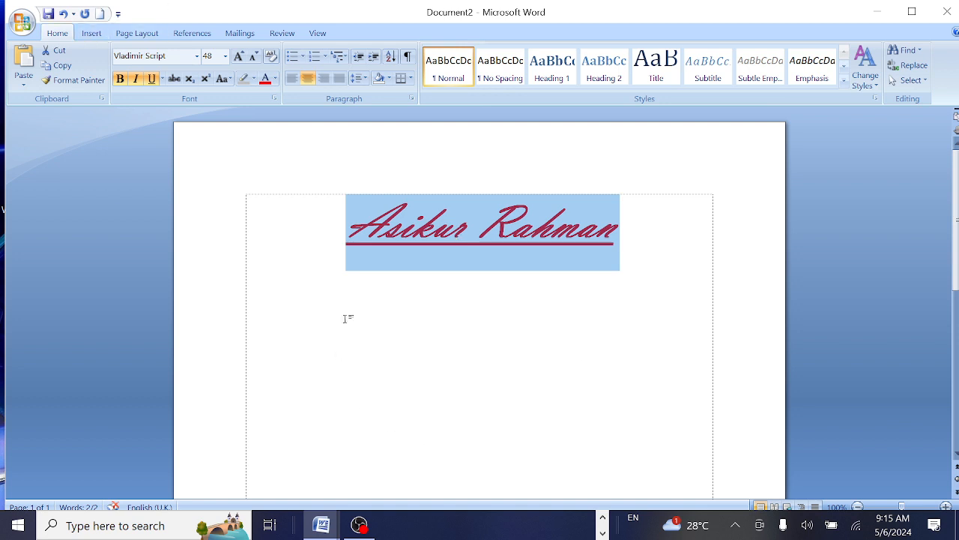
left_click(402, 296)
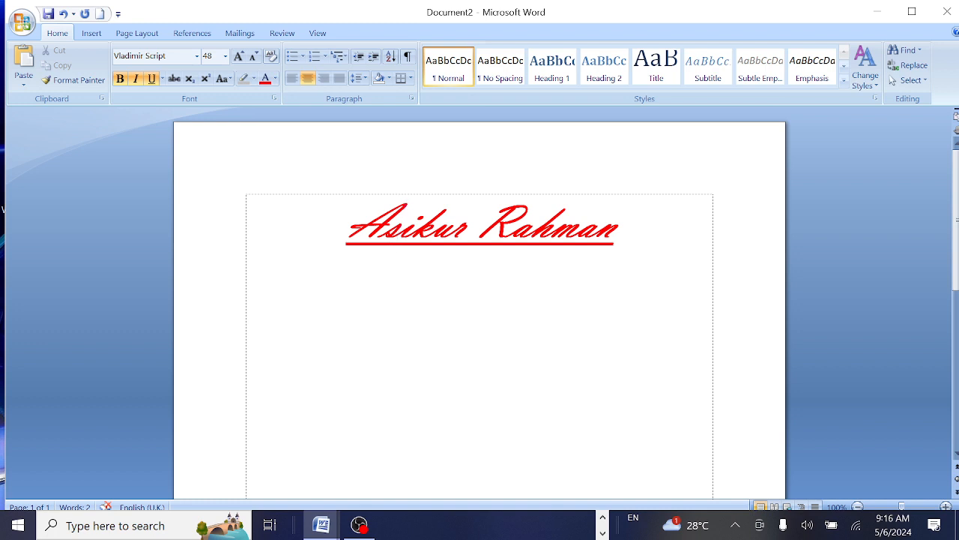
left_click_drag(619, 225, 337, 229)
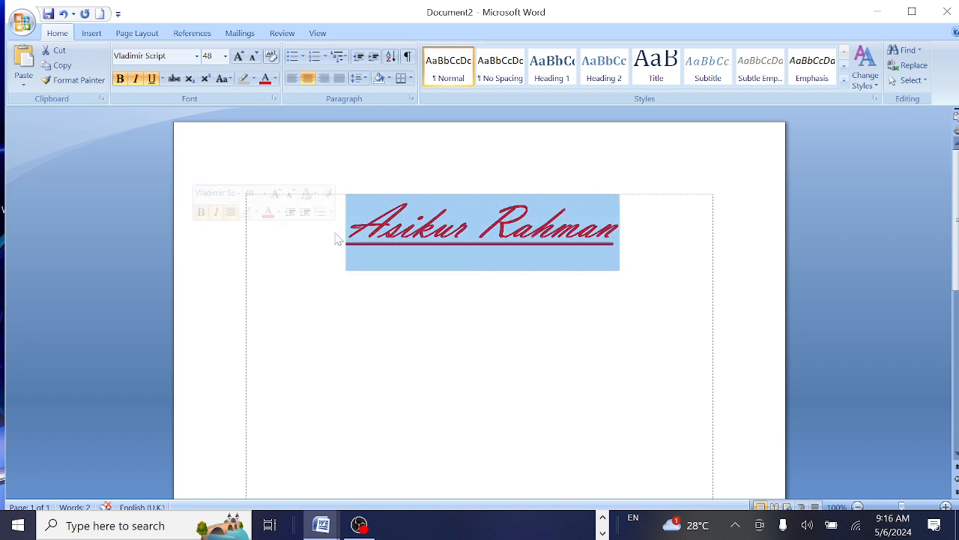
left_click(507, 255)
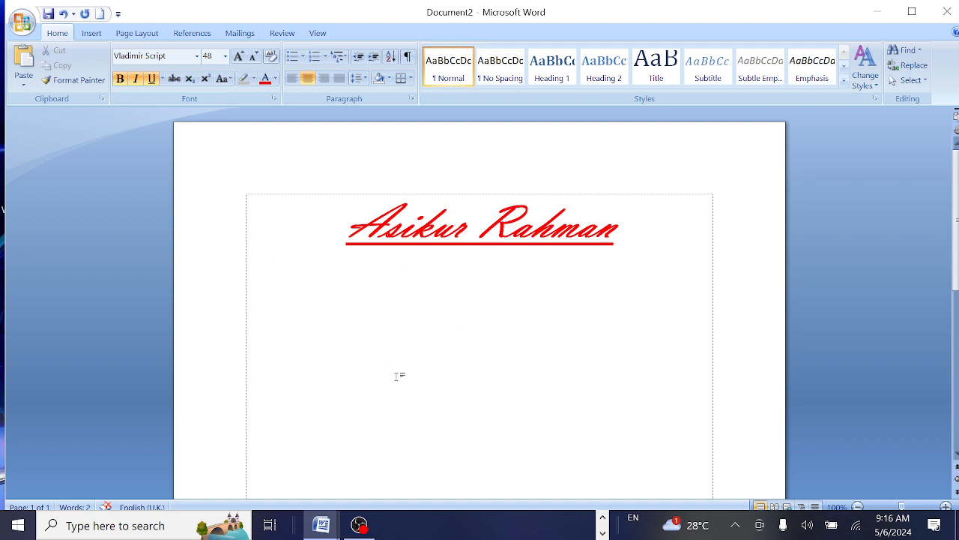
Begin saving the document twice but cancel both Save As attempts.
key("ctrl+s")
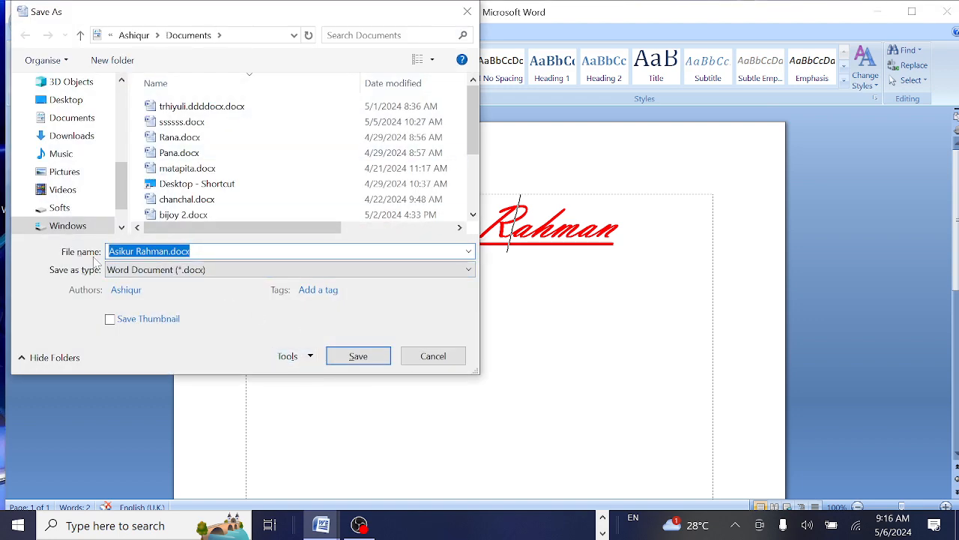
left_click(135, 251)
key("shift+End")
left_click(120, 251)
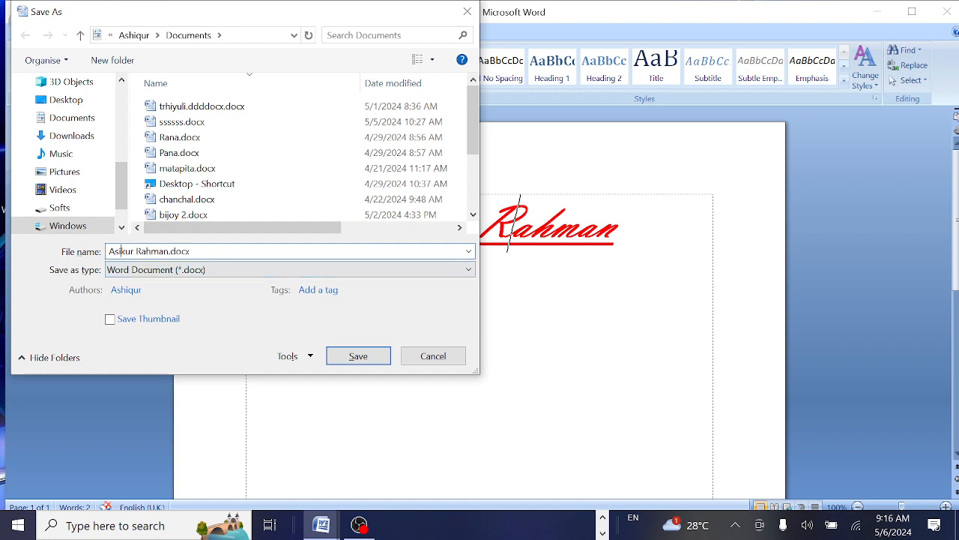
left_click(450, 358)
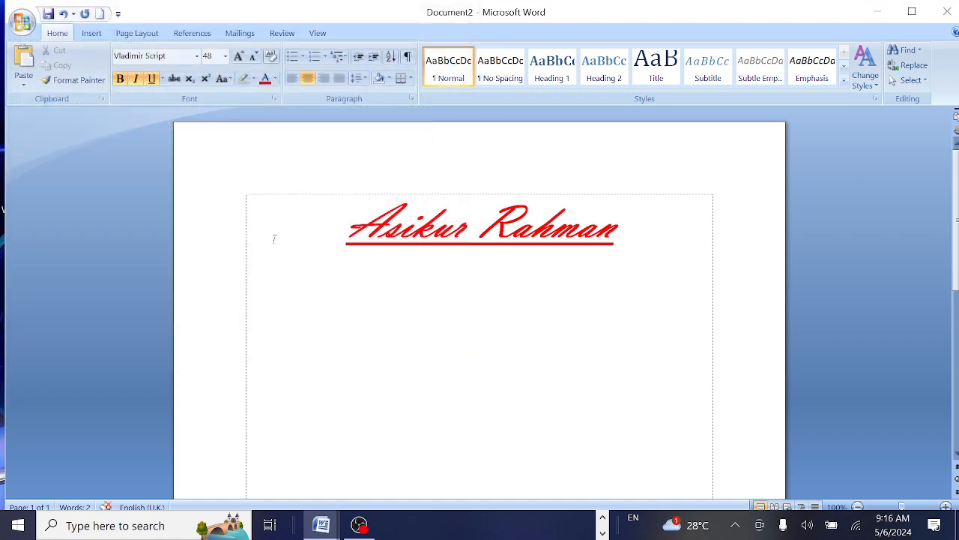
left_click(49, 15)
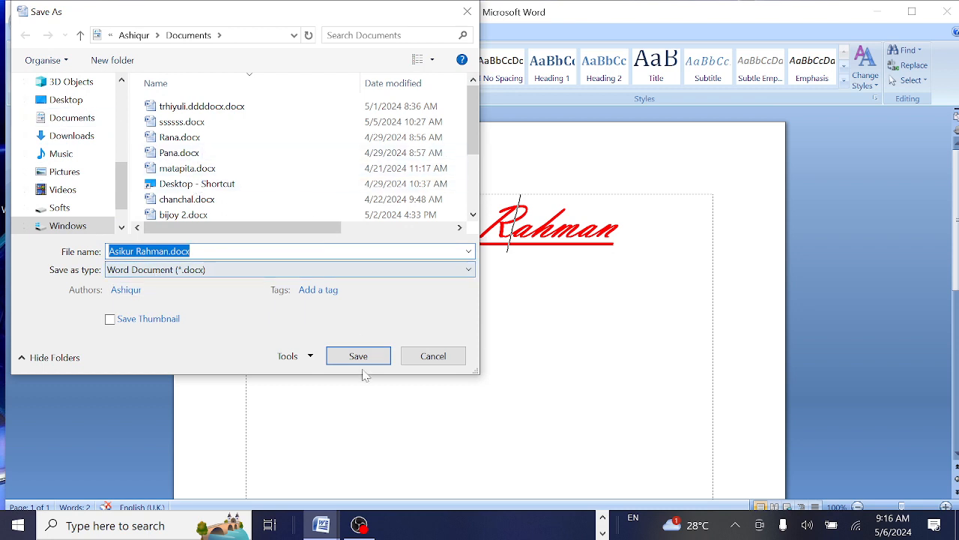
left_click(455, 359)
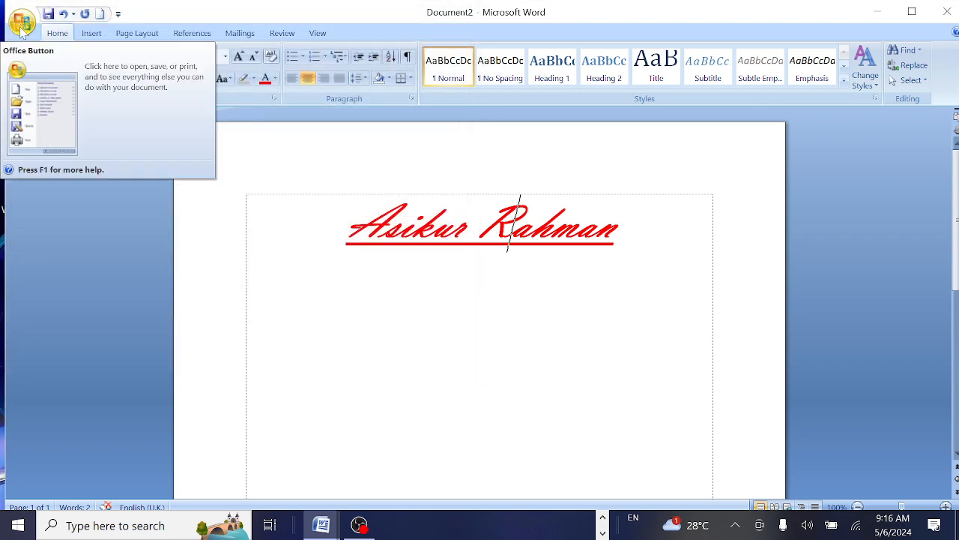
Save the document as Anis.docx in the Documents folder.
left_click(22, 28)
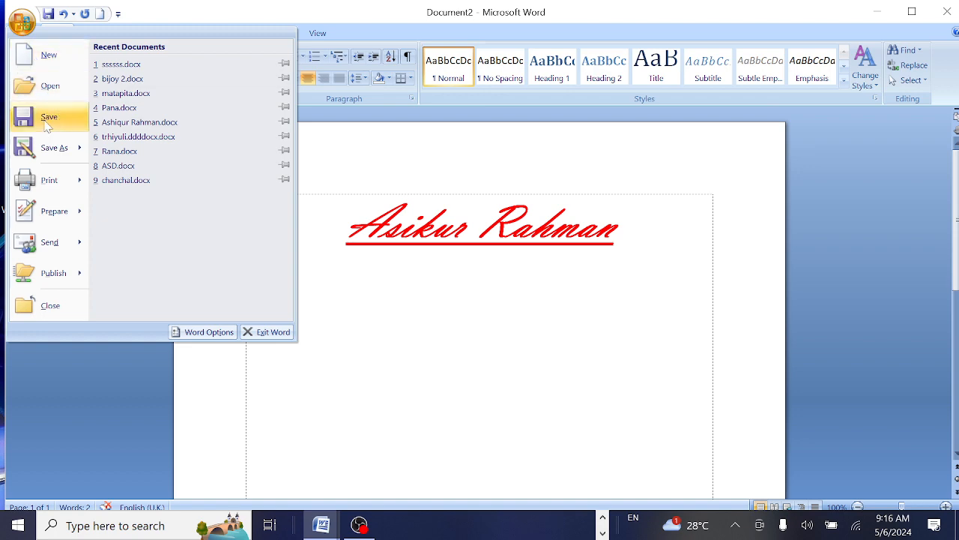
left_click(48, 124)
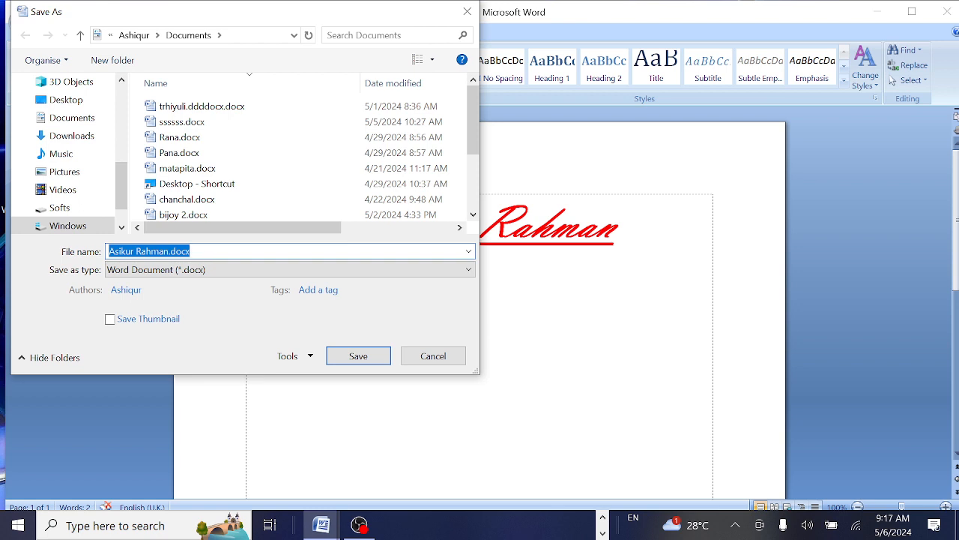
type("Anis")
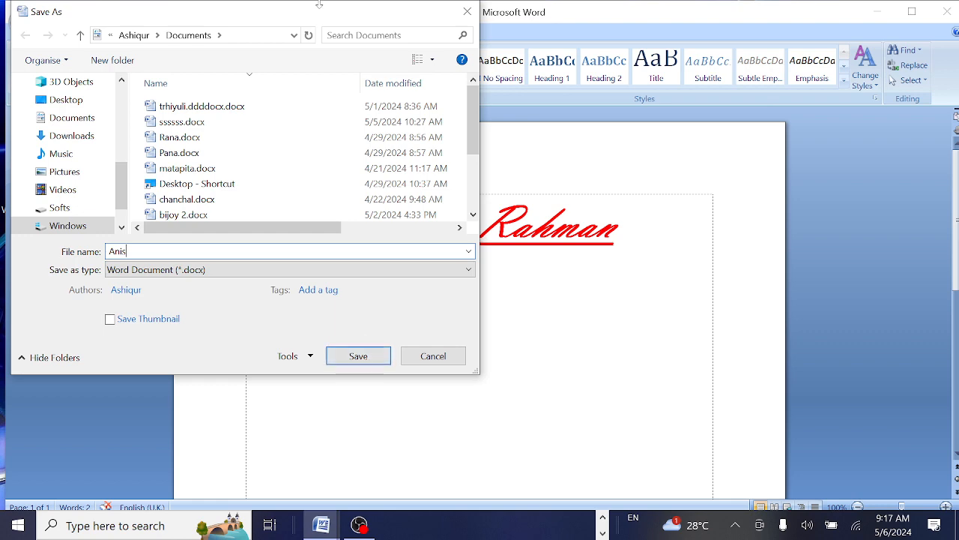
left_click_drag(303, 15, 542, 85)
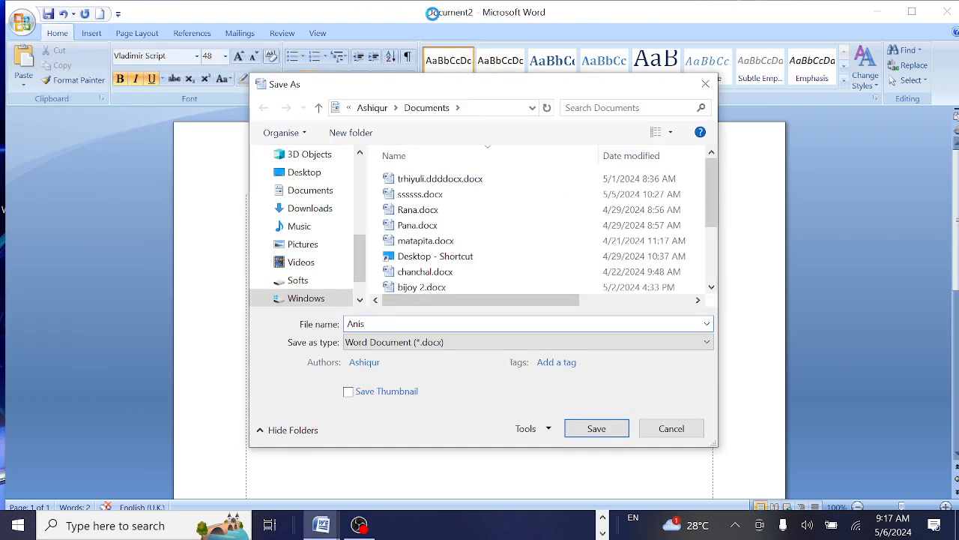
left_click(597, 428)
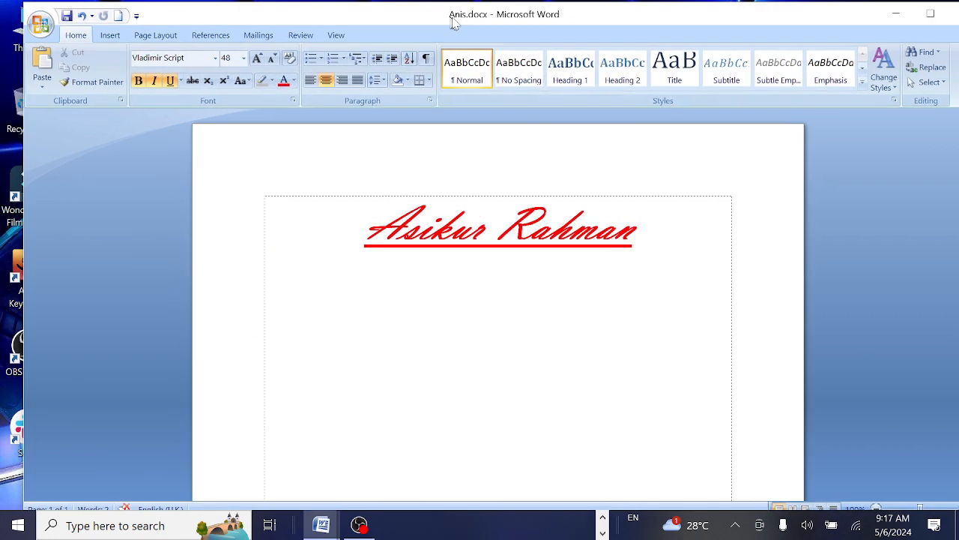
Close Word and relaunch Word 2007 from a Start search for 'wo'.
left_click(506, 240)
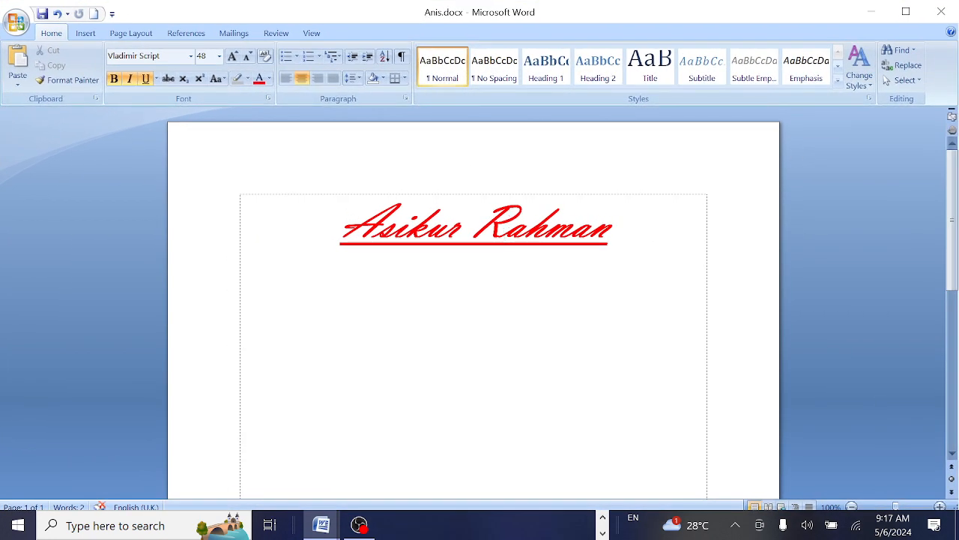
left_click(946, 12)
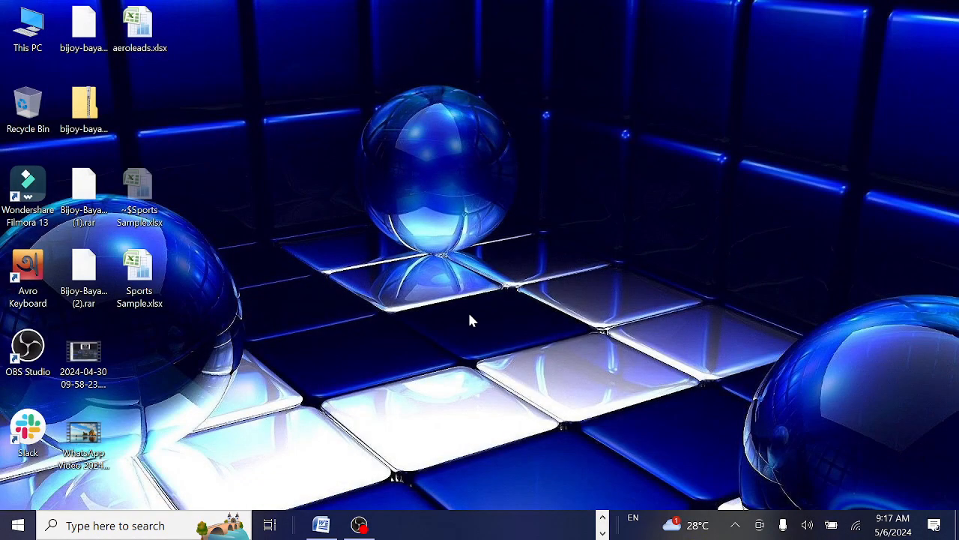
left_click(112, 525)
type("w")
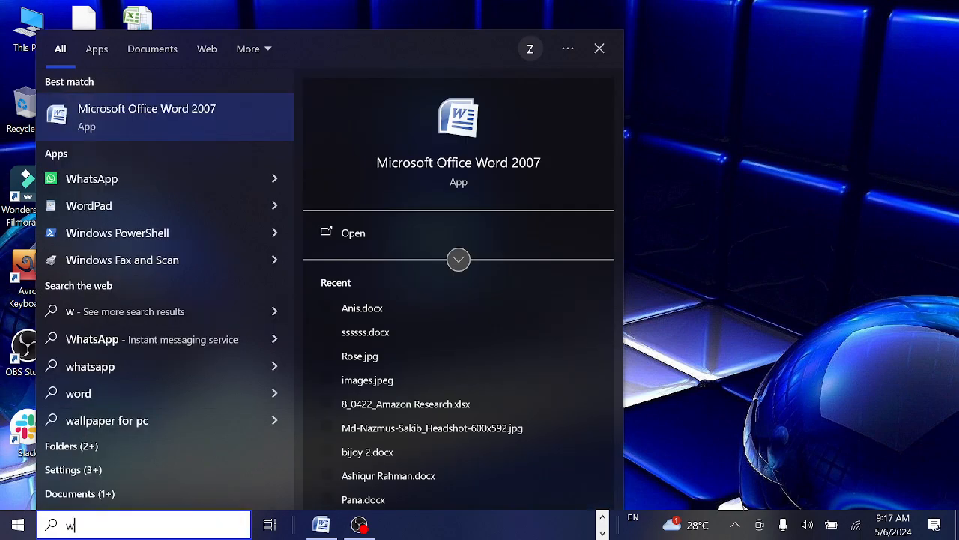
type("o")
left_click(355, 233)
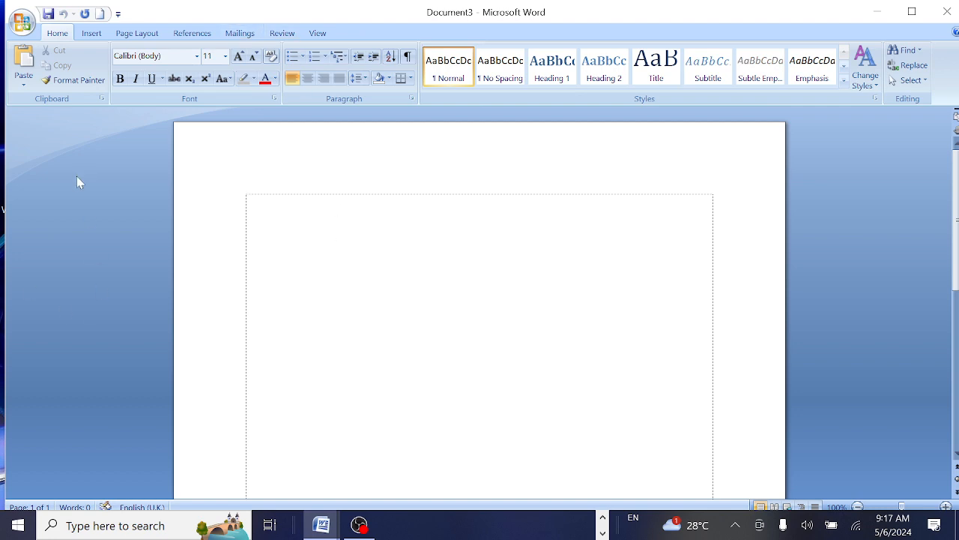
Open Anis.docx from the Documents folder to confirm the formatted name.
left_click(22, 22)
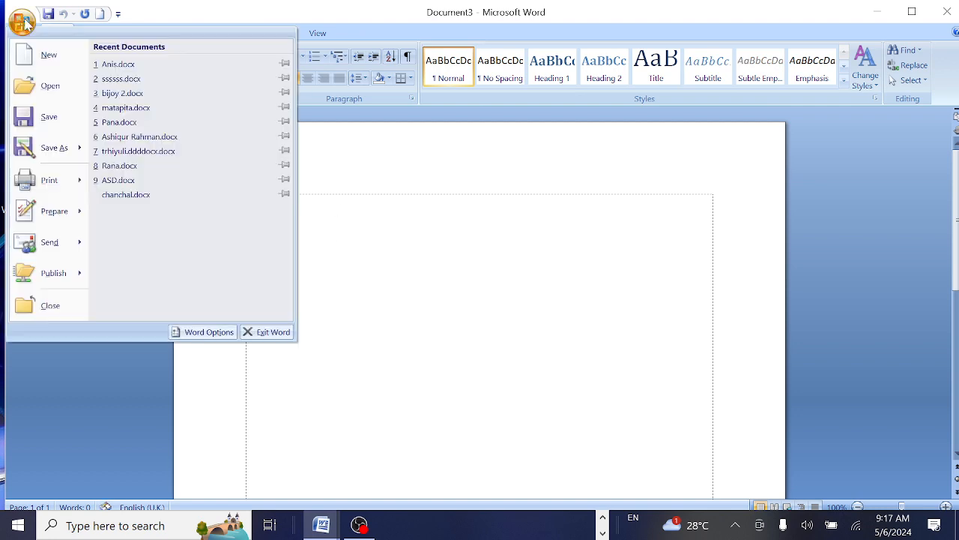
left_click(50, 87)
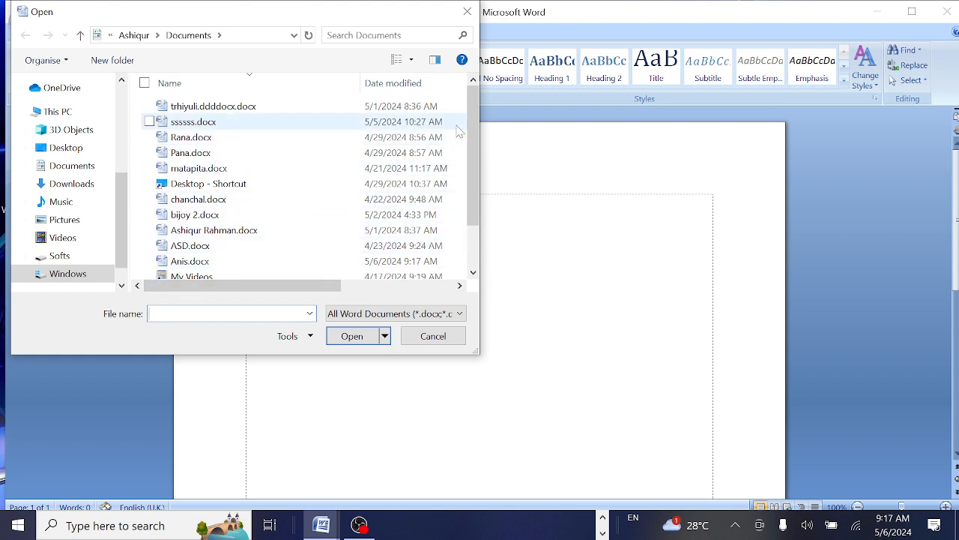
left_click_drag(479, 116, 480, 173)
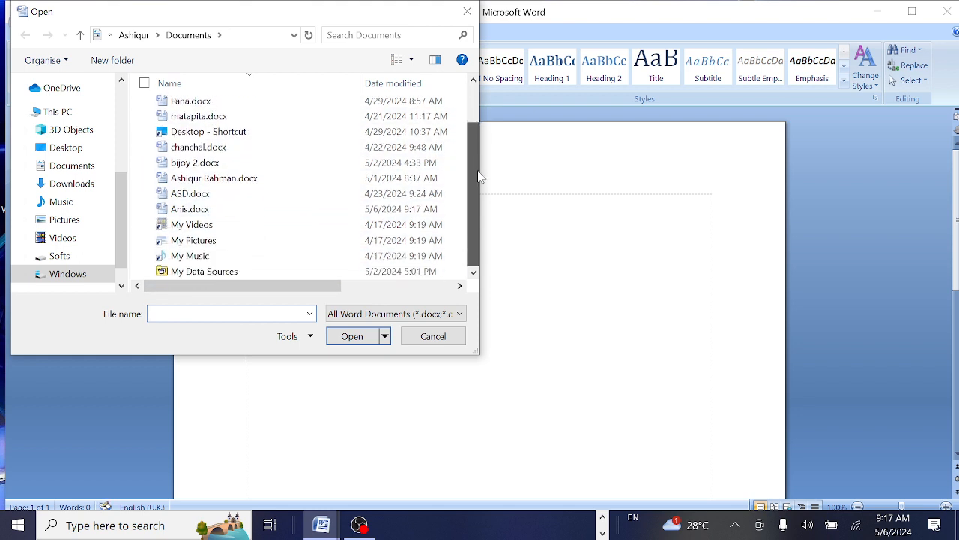
left_click(202, 213)
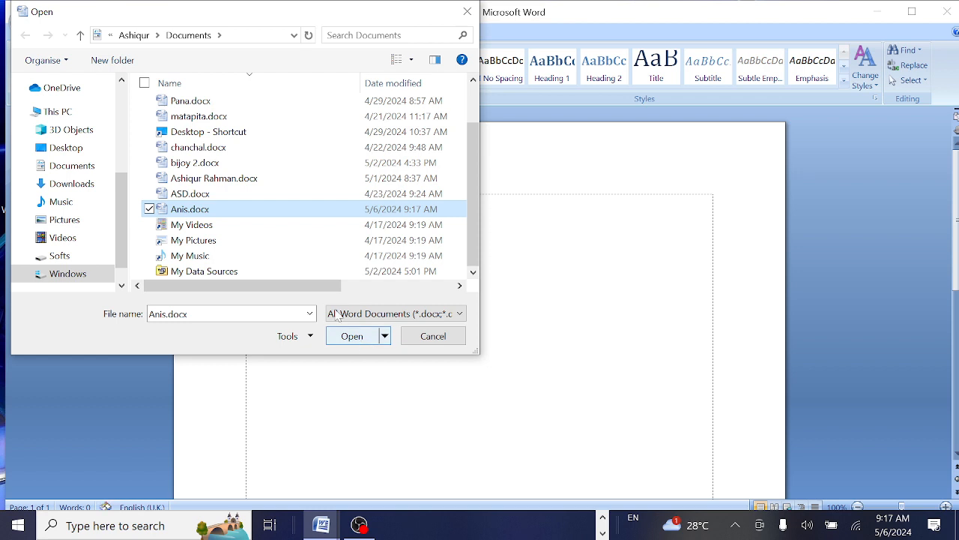
left_click(158, 315)
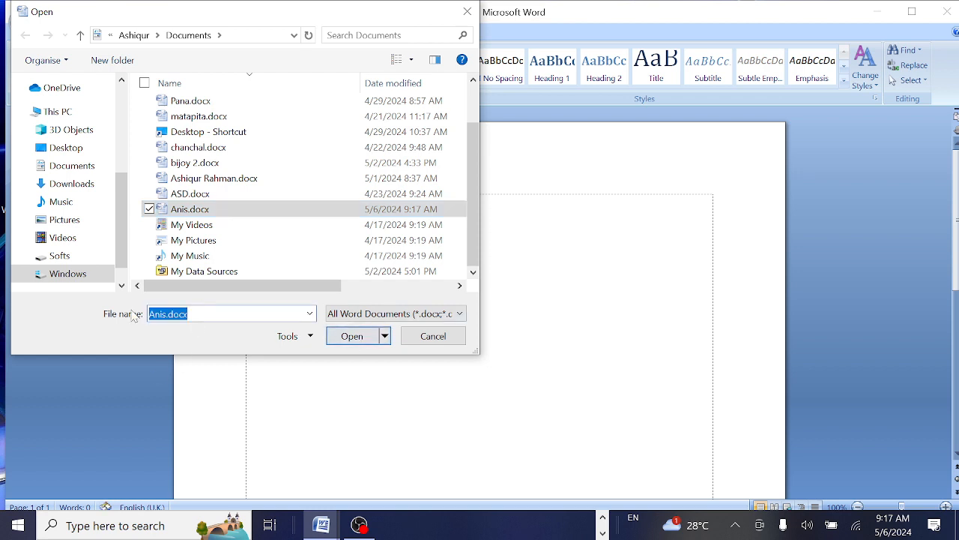
type("Ani")
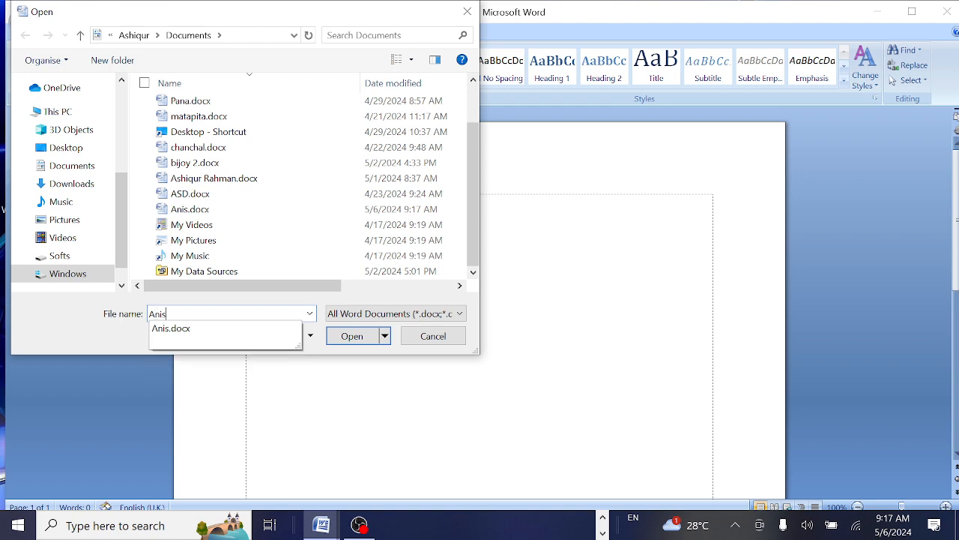
type("s")
key("Return")
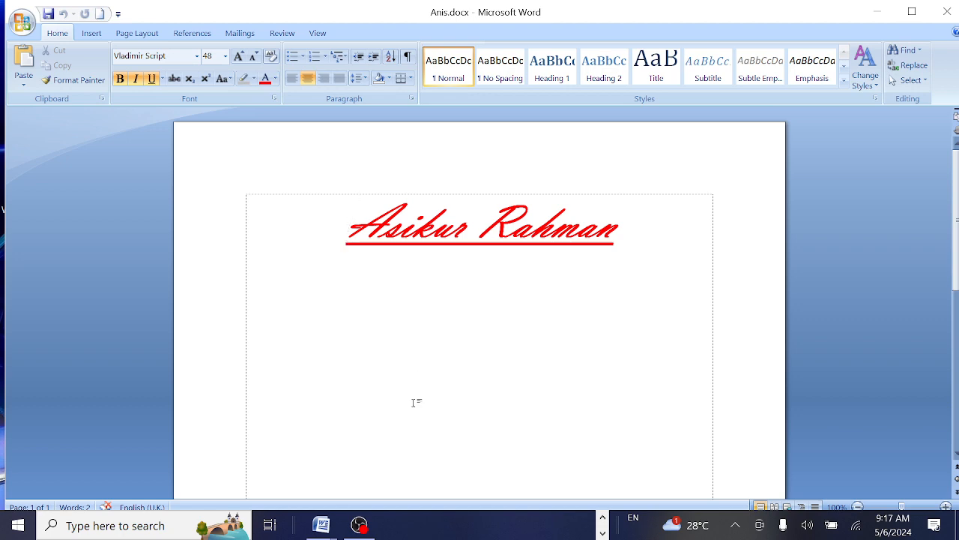
left_click(360, 527)
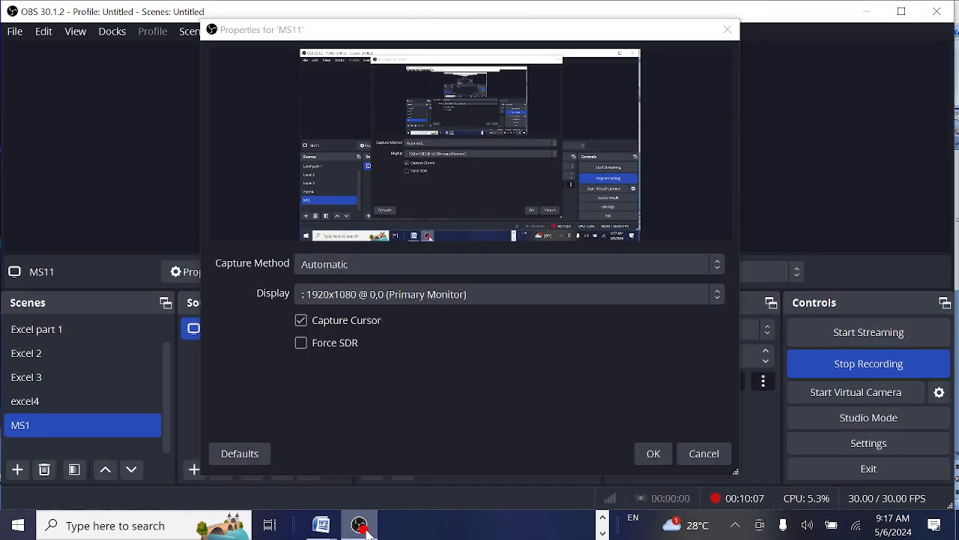